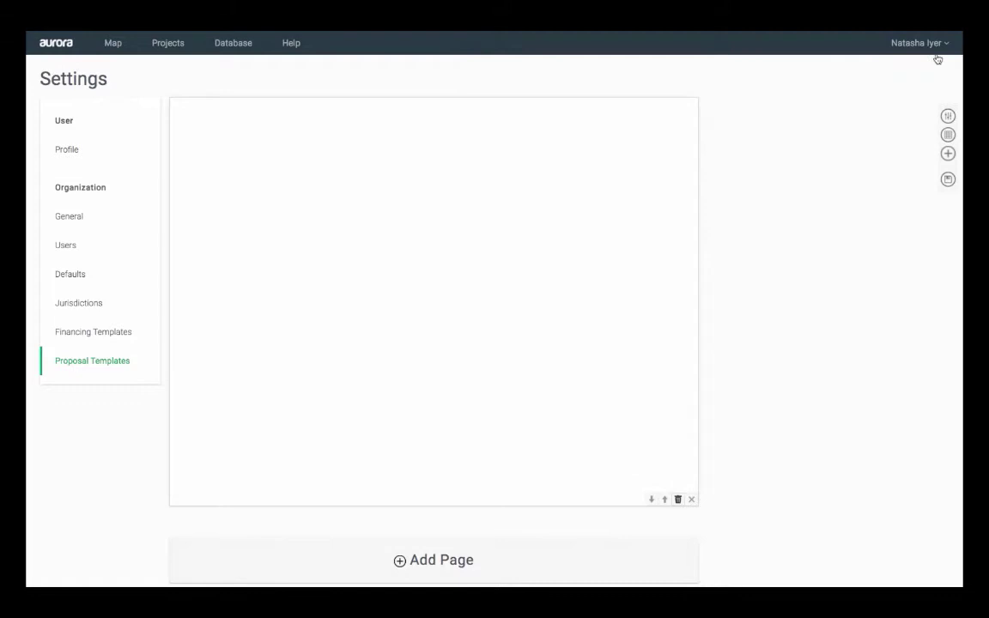
# Open the user name menu at the top right to reach the template Settings.
pyautogui.click(902, 44)
# Keep the template name and confirm the US Letter page size in Settings.
pyautogui.click(948, 116)
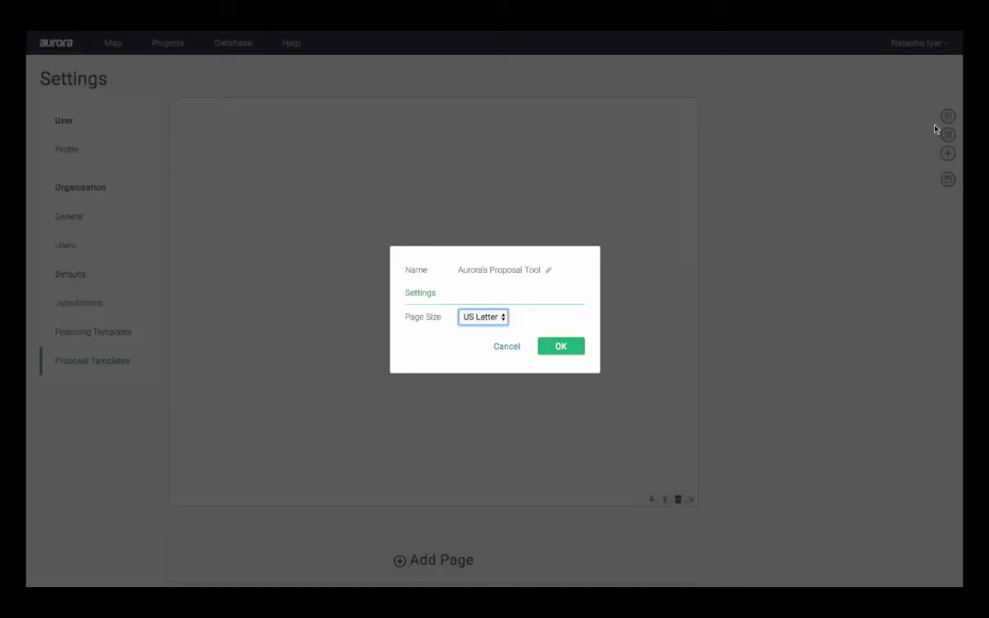
pyautogui.click(548, 271)
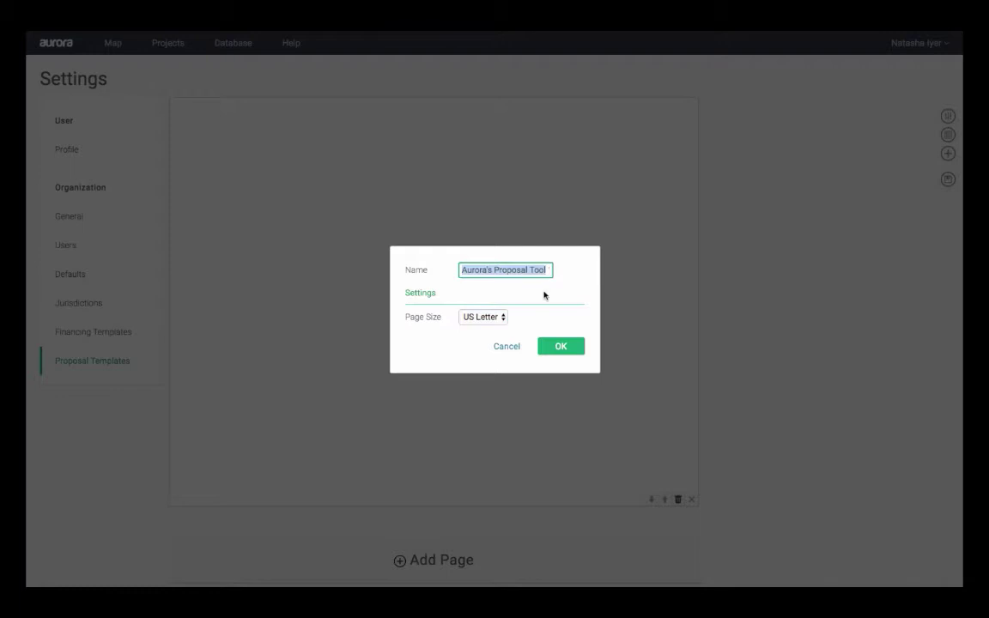
pyautogui.click(505, 318)
pyautogui.click(505, 317)
pyautogui.click(560, 347)
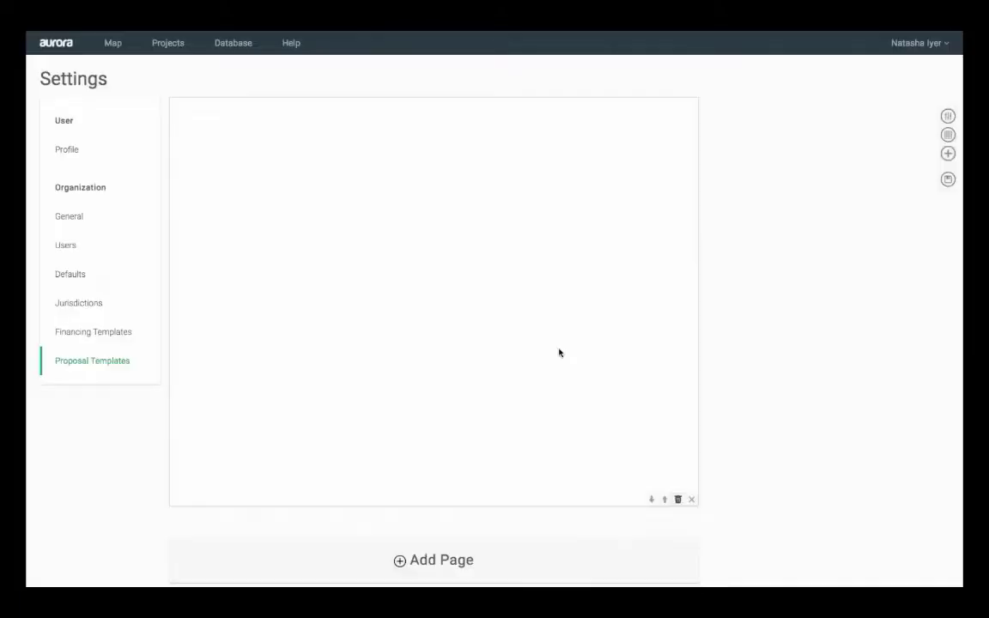
# Turn on the layout grid and add a second blank page.
pyautogui.click(949, 134)
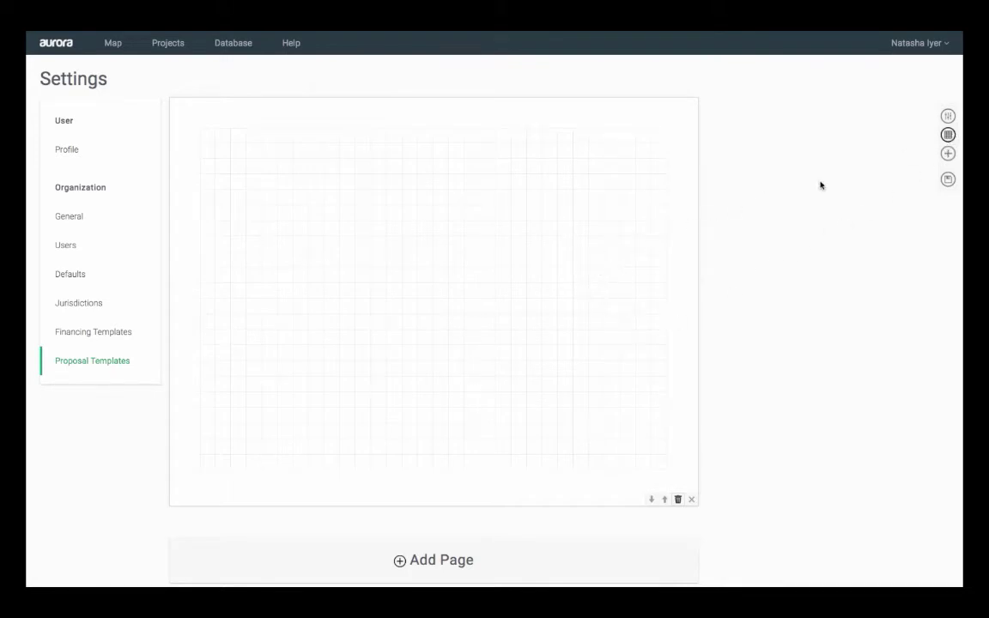
pyautogui.click(948, 154)
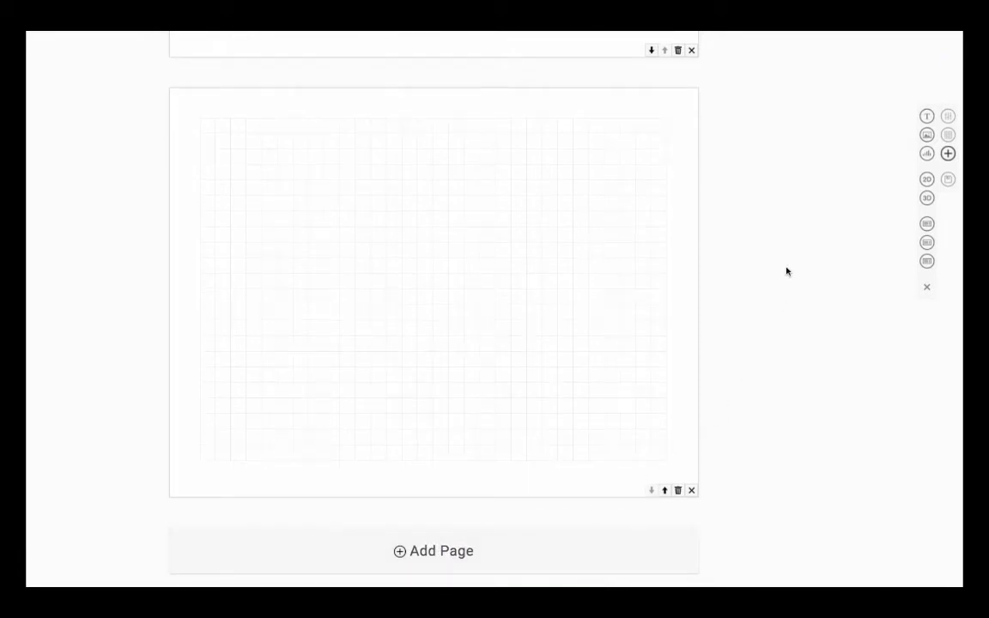
# Draw an image box at the page's bottom-right and upload aurora_logo_slogan_centered.png.
pyautogui.scroll(7, 786, 272)
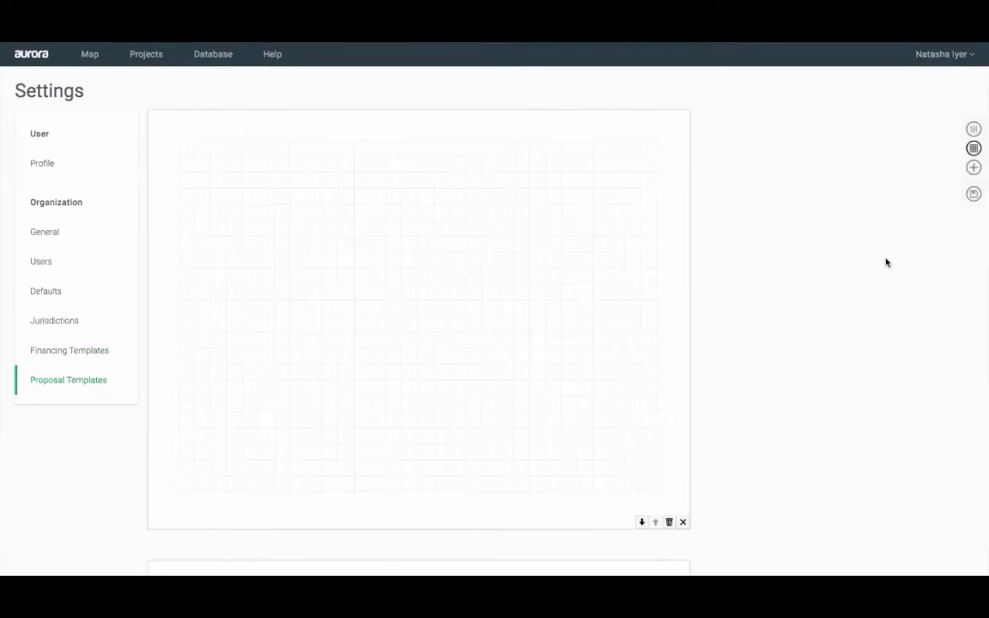
pyautogui.click(974, 168)
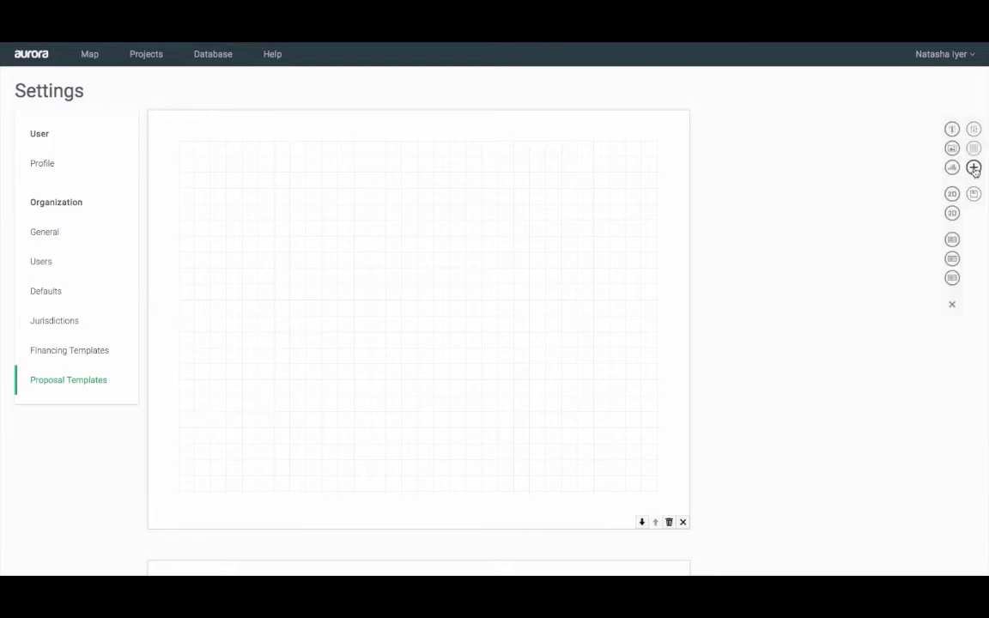
pyautogui.click(952, 150)
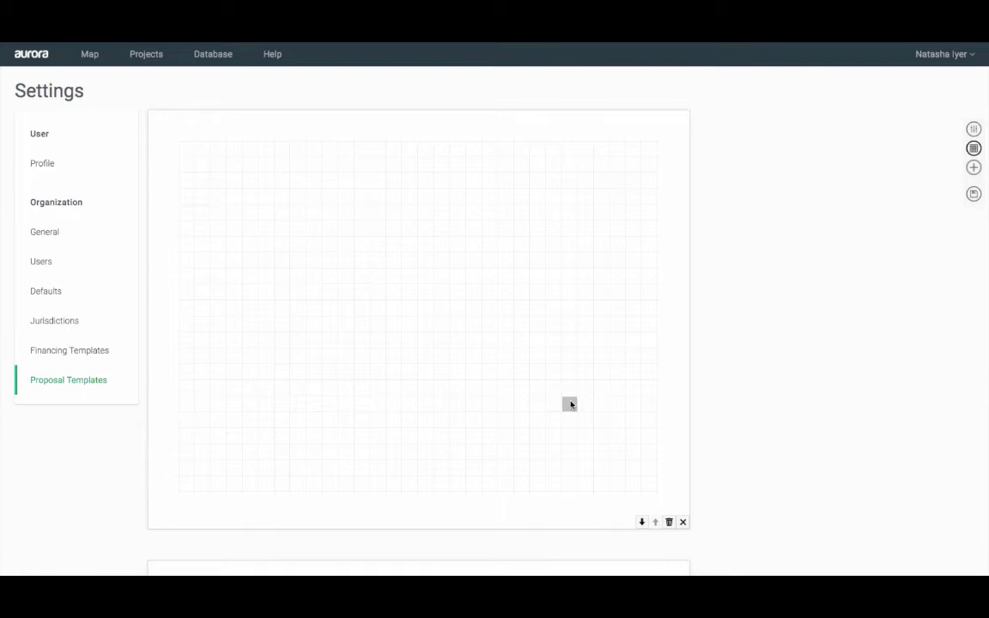
pyautogui.moveTo(538, 432); pyautogui.dragTo(620, 488)
pyautogui.click(604, 503)
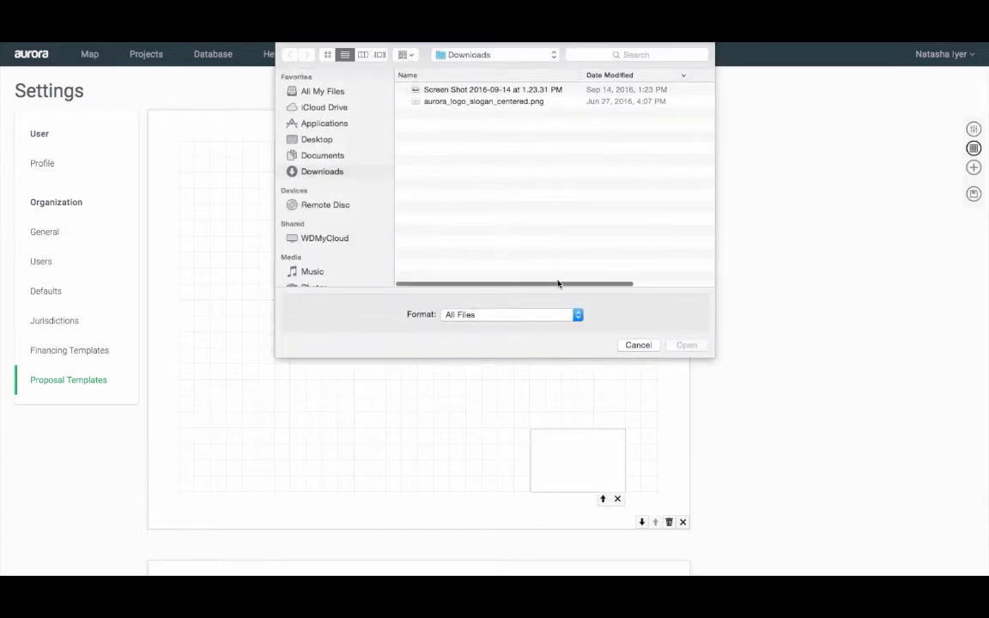
pyautogui.click(491, 101)
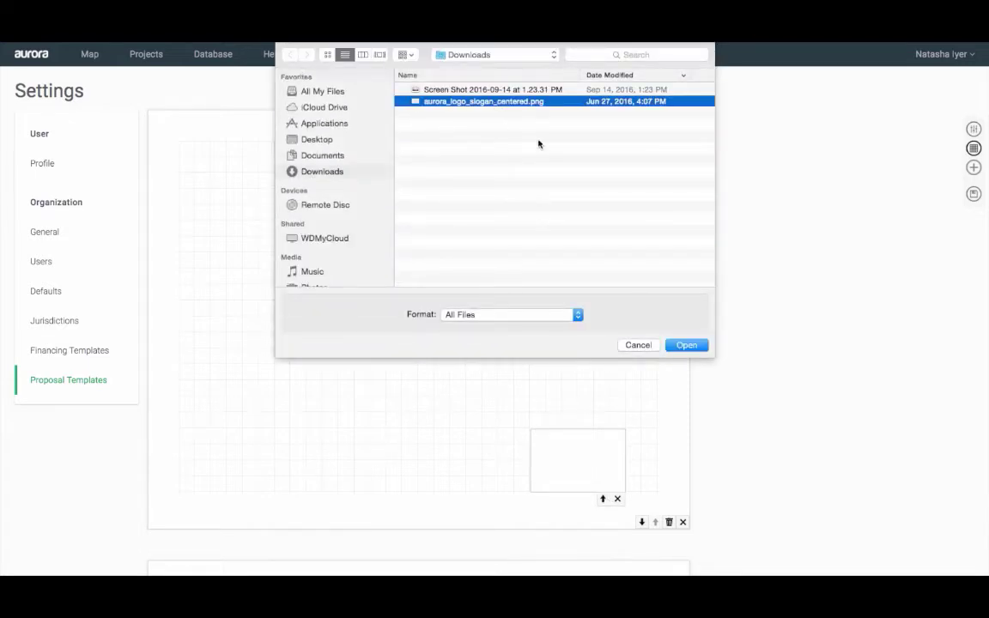
pyautogui.click(697, 345)
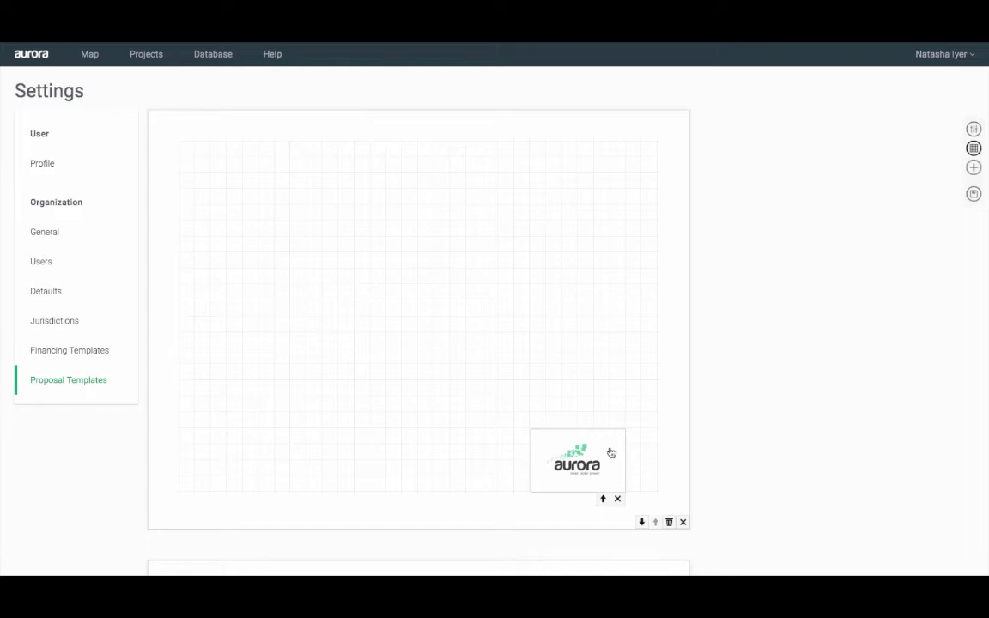
# Set the logo's margins to Left 0.2 and Right, Top, Bottom 0.
pyautogui.click(611, 453)
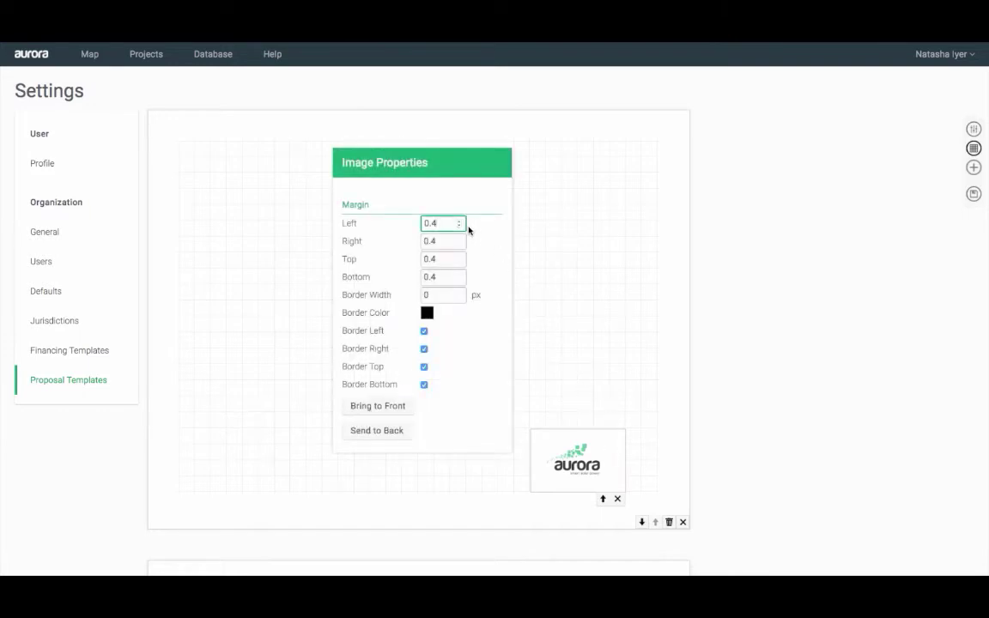
pyautogui.press('BackSpace')
pyautogui.press('BackSpace')
pyautogui.write('.2')
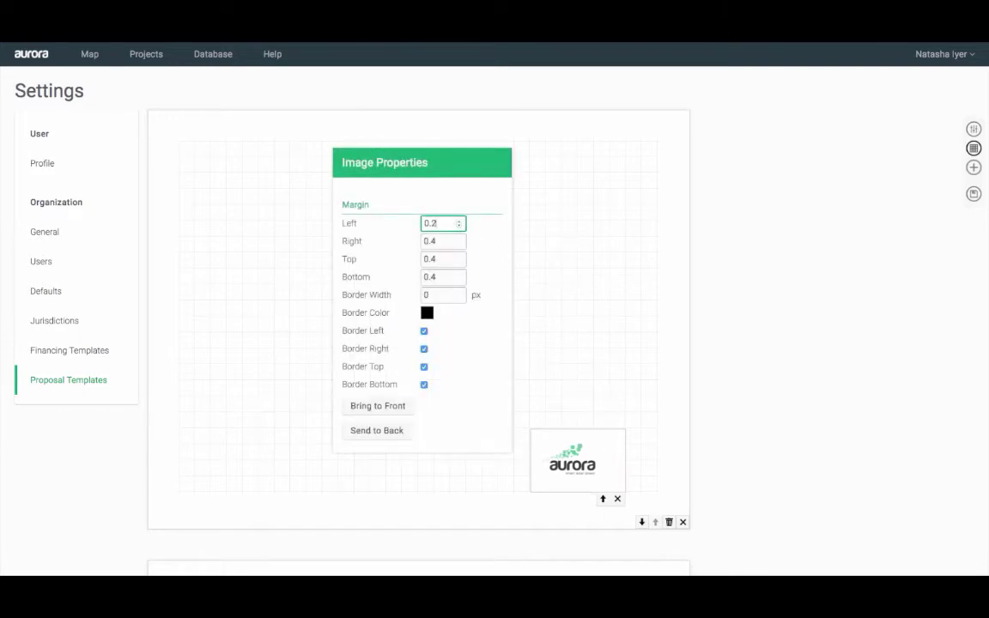
pyautogui.press('Tab')
pyautogui.write('0')
pyautogui.press('Tab')
pyautogui.write('0')
pyautogui.press('Tab')
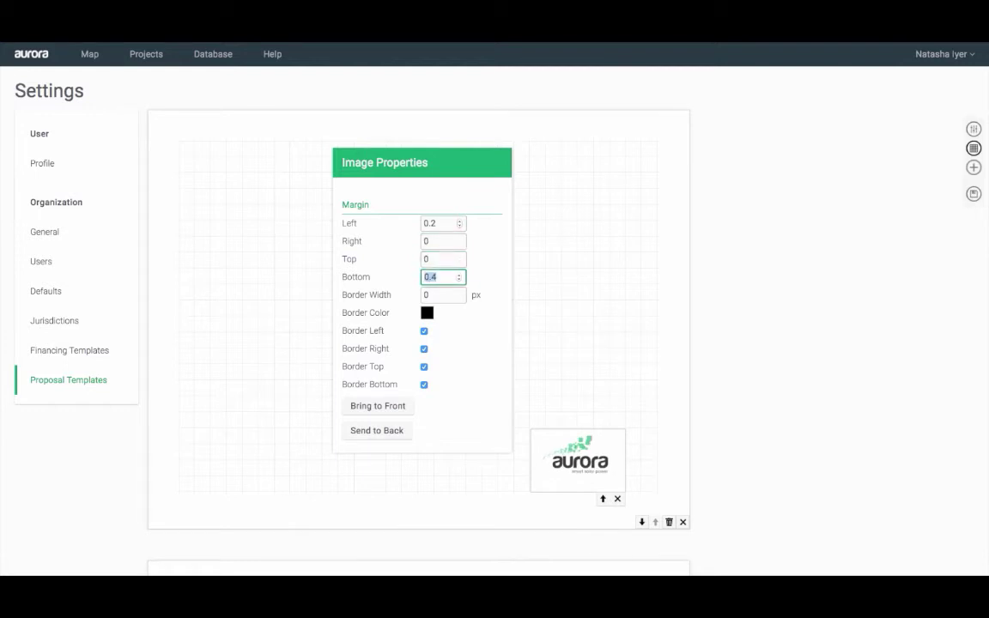
pyautogui.write('0')
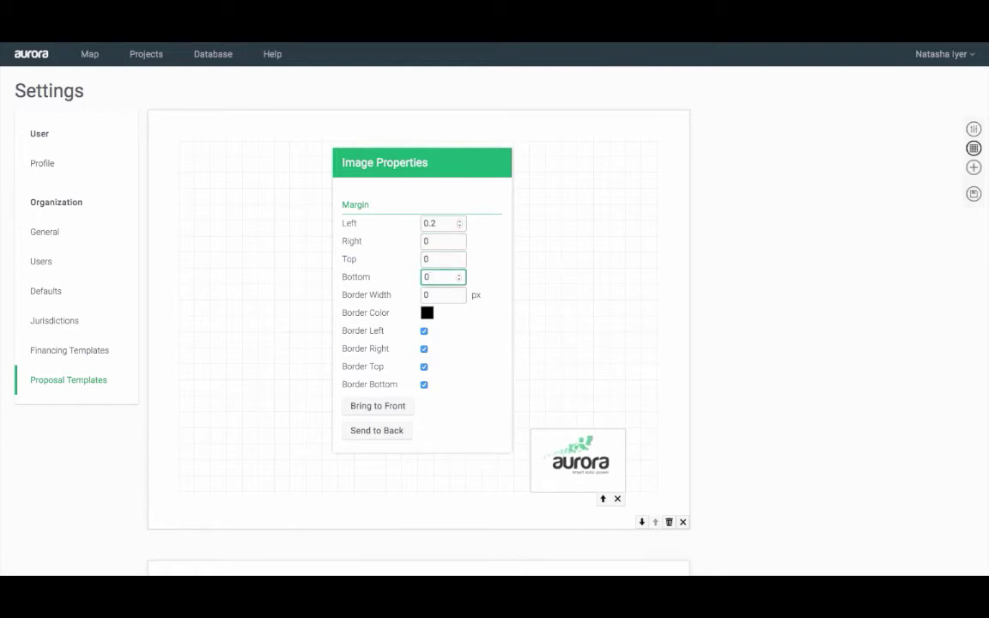
pyautogui.click(679, 391)
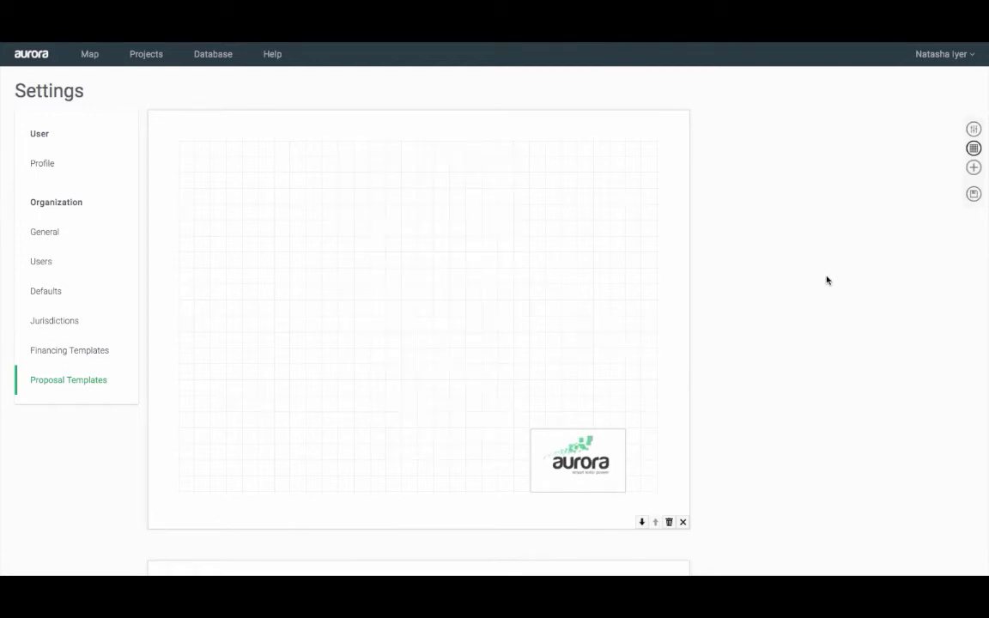
# Draw a large image box across the page top and load the 'Screen Shot 2016-09-14 at 1.23.31 PM' sunset photo.
pyautogui.click(973, 169)
pyautogui.moveTo(229, 158)
pyautogui.mouseDown()
pyautogui.moveTo(598, 371)
pyautogui.moveTo(601, 384)
pyautogui.mouseUp()
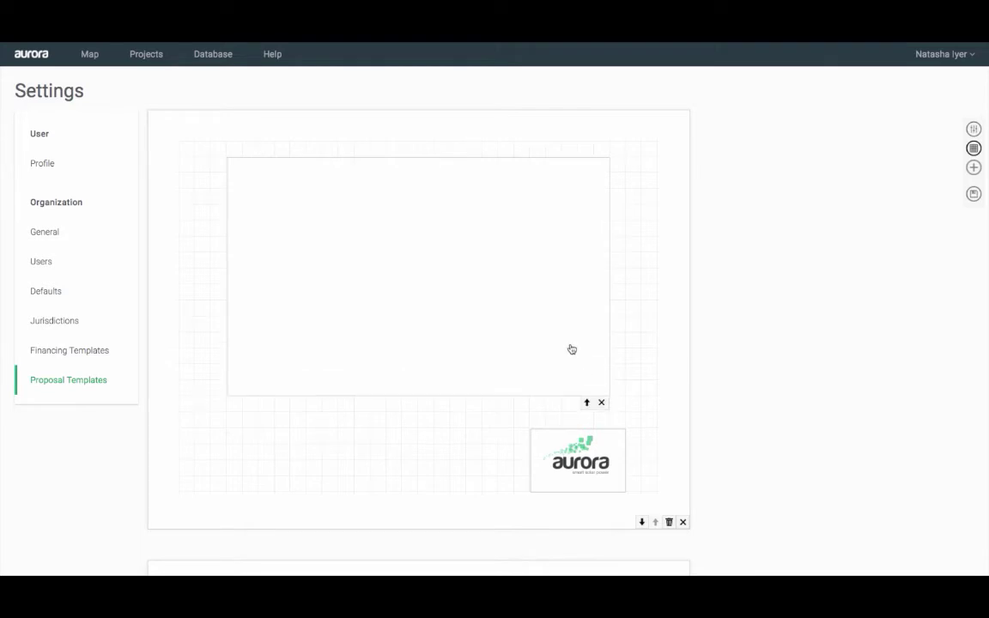
pyautogui.click(588, 403)
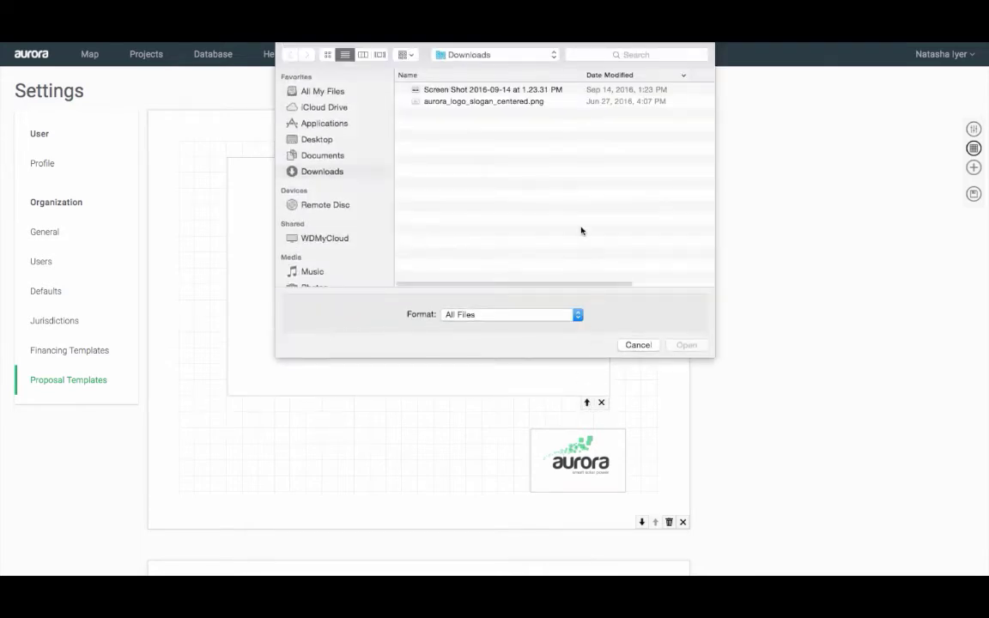
pyautogui.click(487, 89)
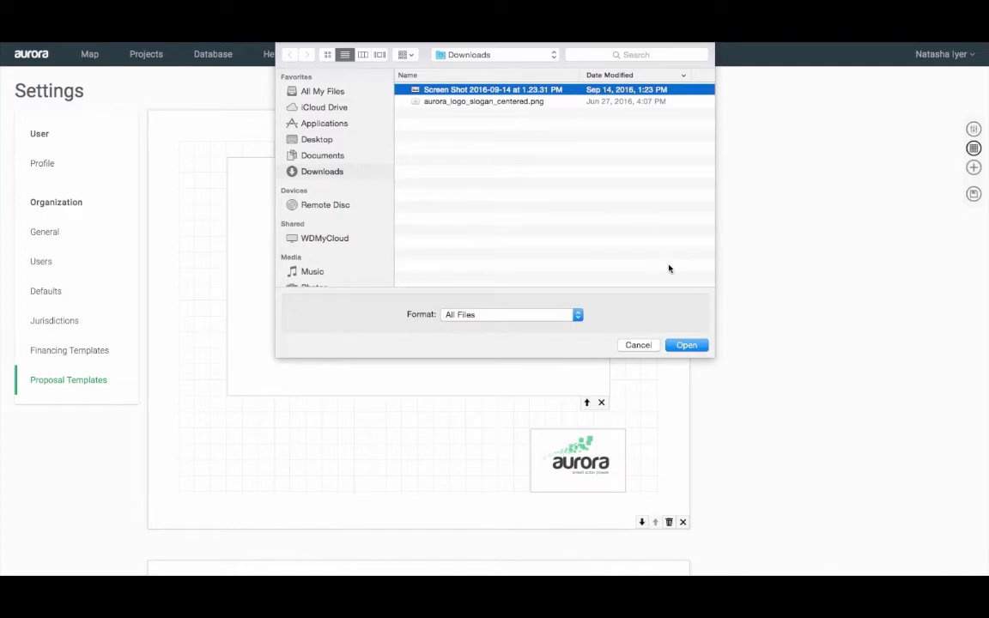
pyautogui.click(692, 346)
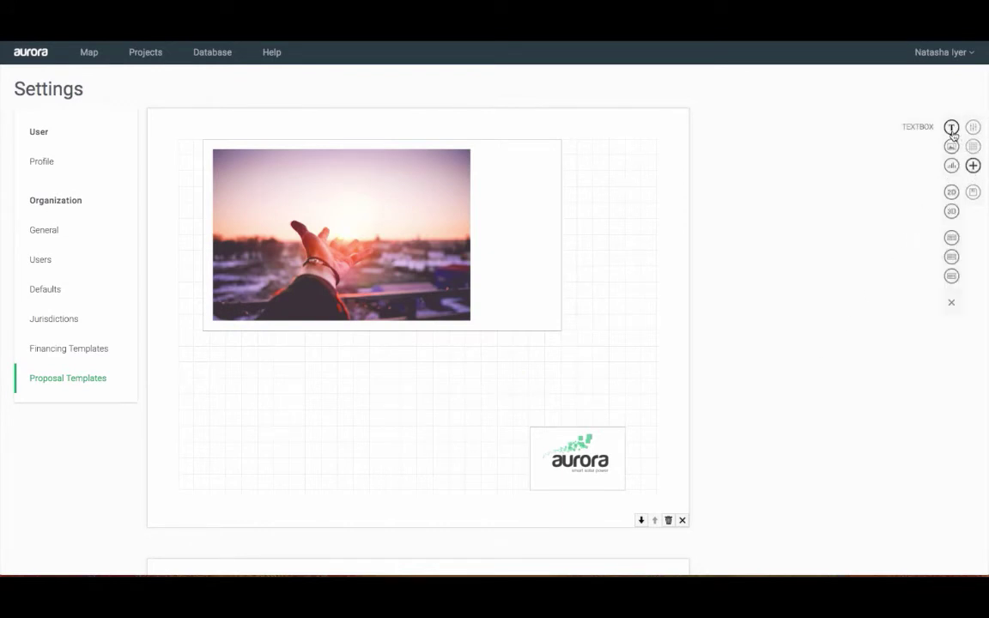
# Add a page-wide text box below the photo and type 'Clean and Cost-Effective Energy within Reach'.
pyautogui.click(220, 358)
pyautogui.moveTo(220, 358); pyautogui.dragTo(605, 389)
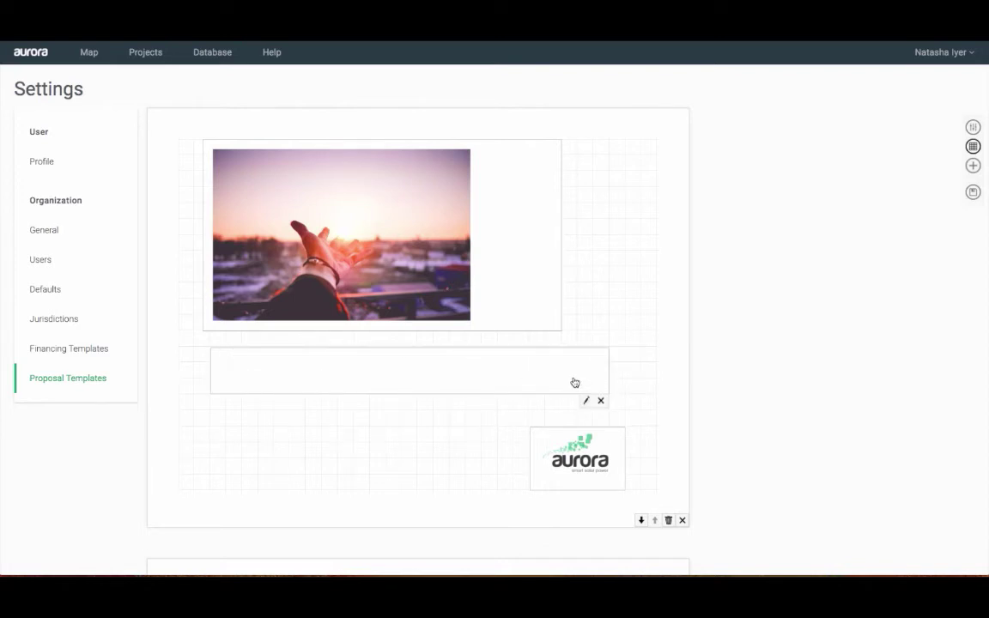
pyautogui.click(585, 400)
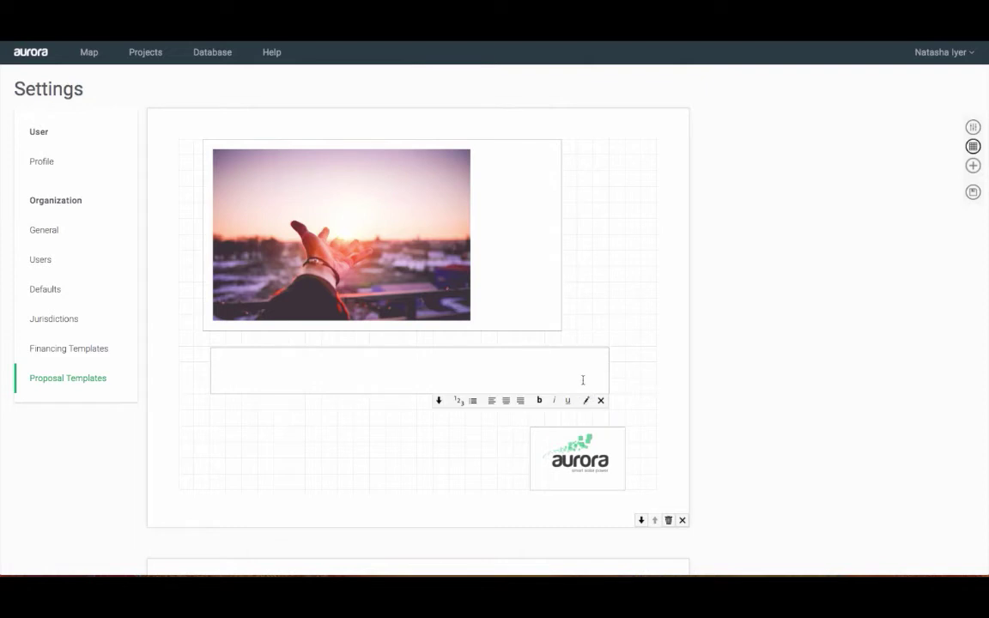
pyautogui.write('Clean and Cost-Effective En')
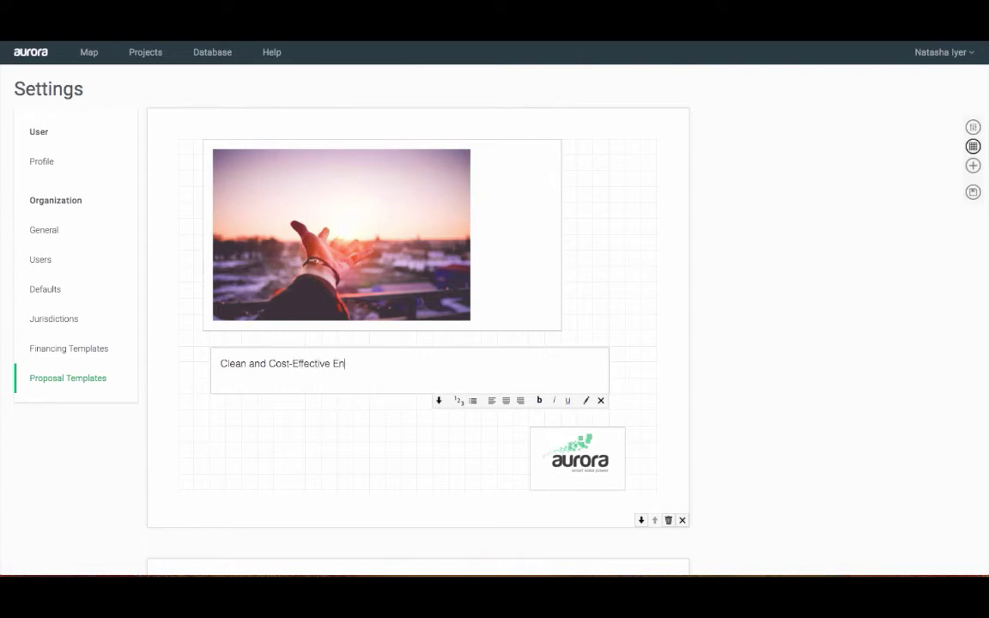
pyautogui.write('ergy within Reach')
# Set the headline font to Arvo, size 31, with line height 1.3.
pyautogui.click(536, 373)
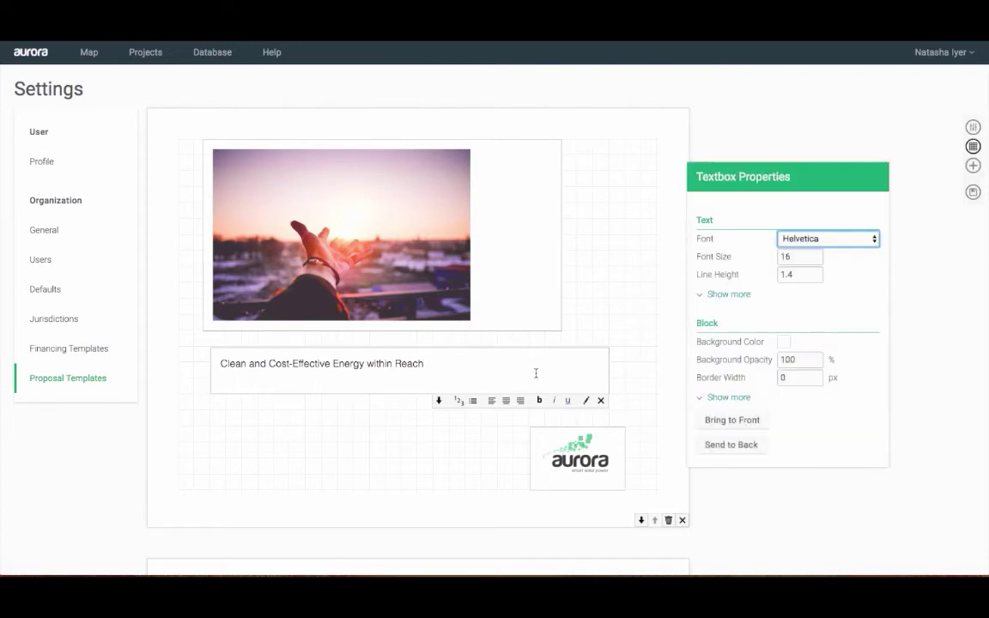
pyautogui.click(826, 239)
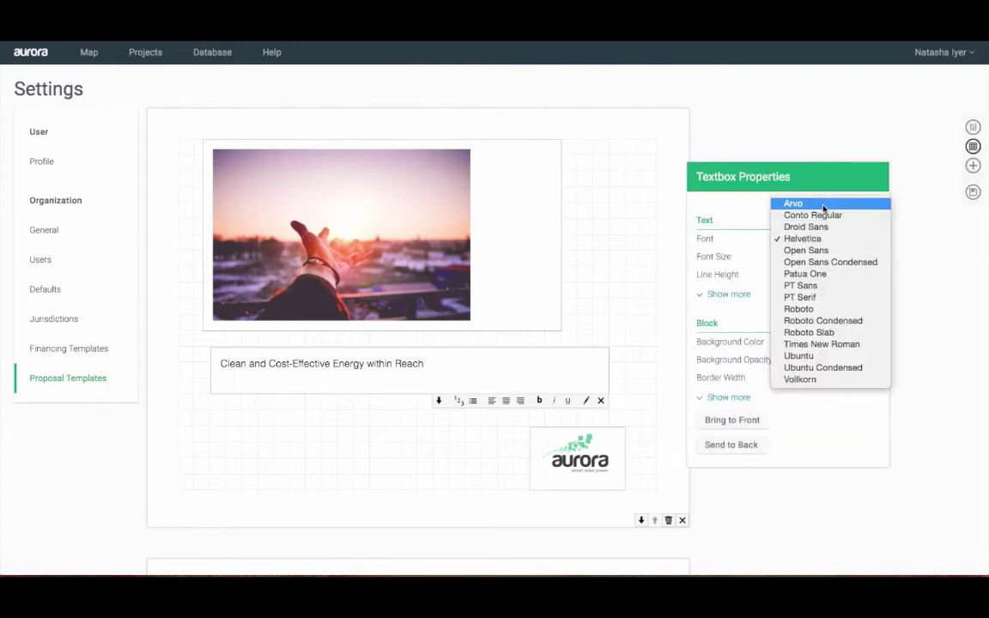
pyautogui.click(822, 204)
pyautogui.moveTo(799, 257); pyautogui.dragTo(773, 257)
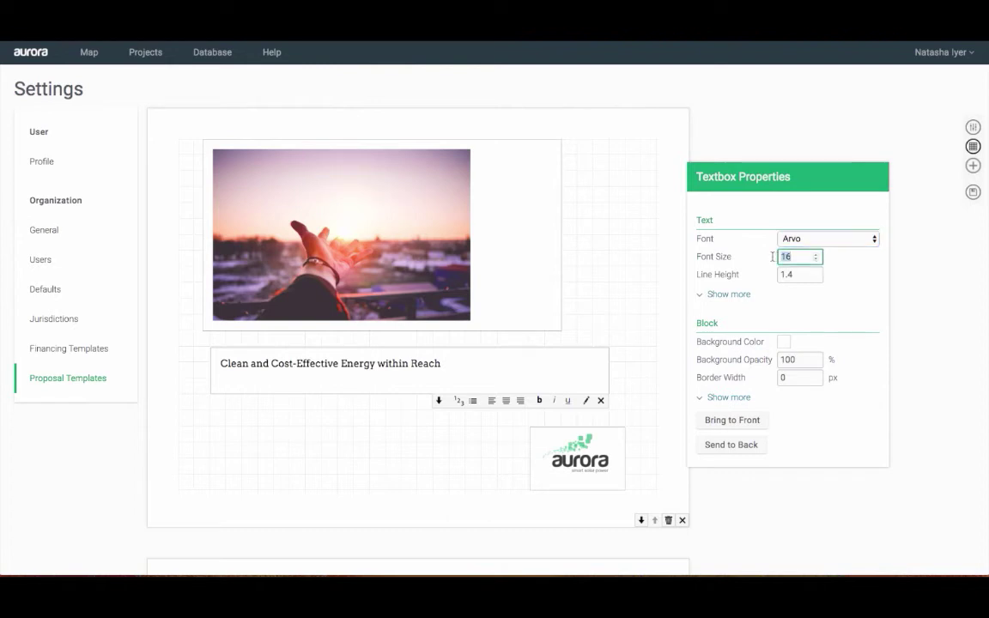
pyautogui.write('31')
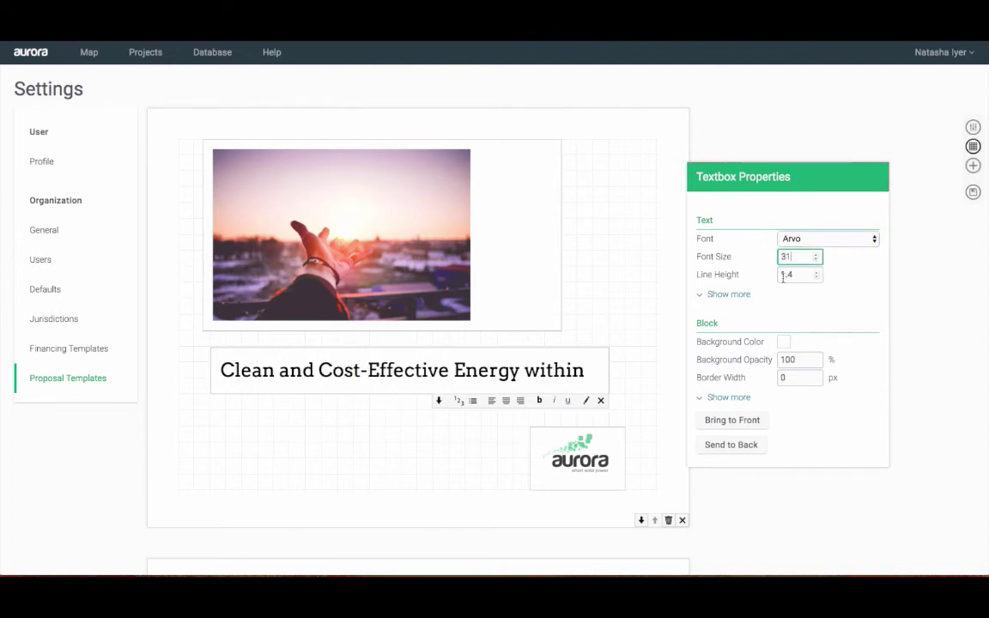
pyautogui.click(783, 274)
pyautogui.press('BackSpace')
pyautogui.write('3')
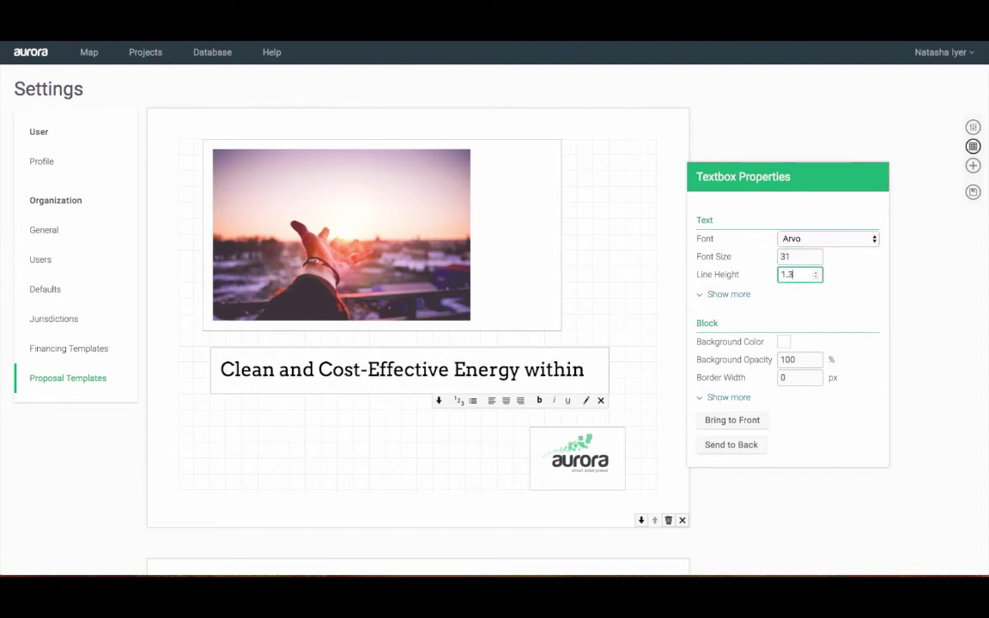
# Centre-align the headline and make its text white.
pyautogui.click(747, 296)
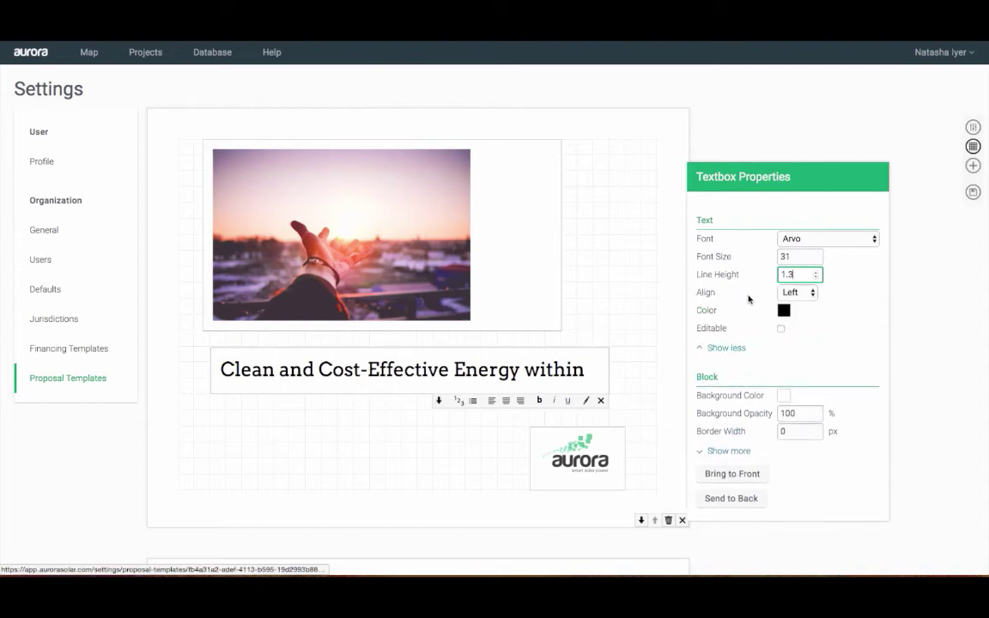
pyautogui.click(783, 293)
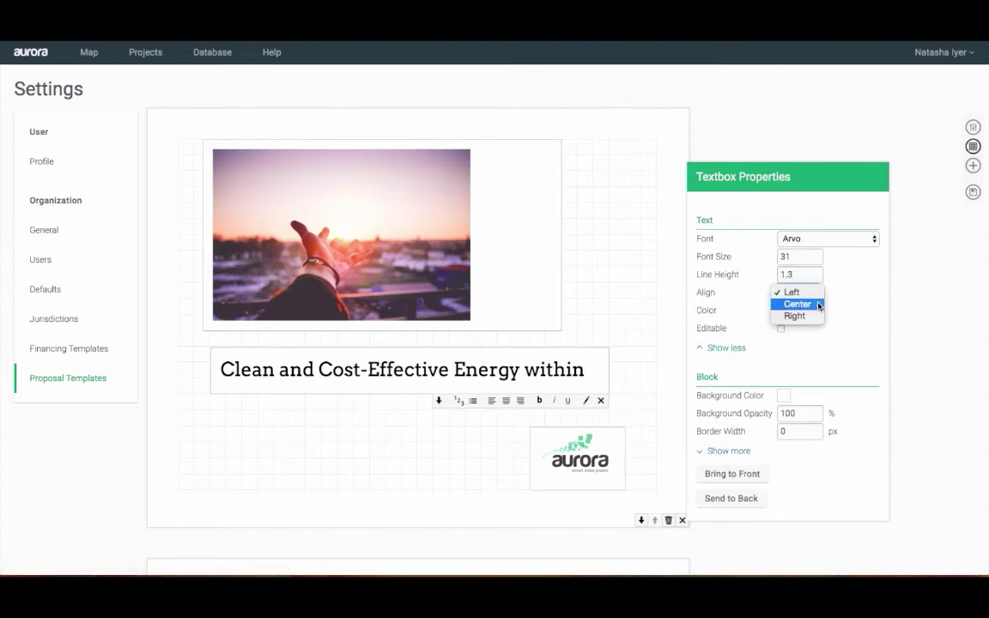
pyautogui.click(807, 303)
pyautogui.click(784, 311)
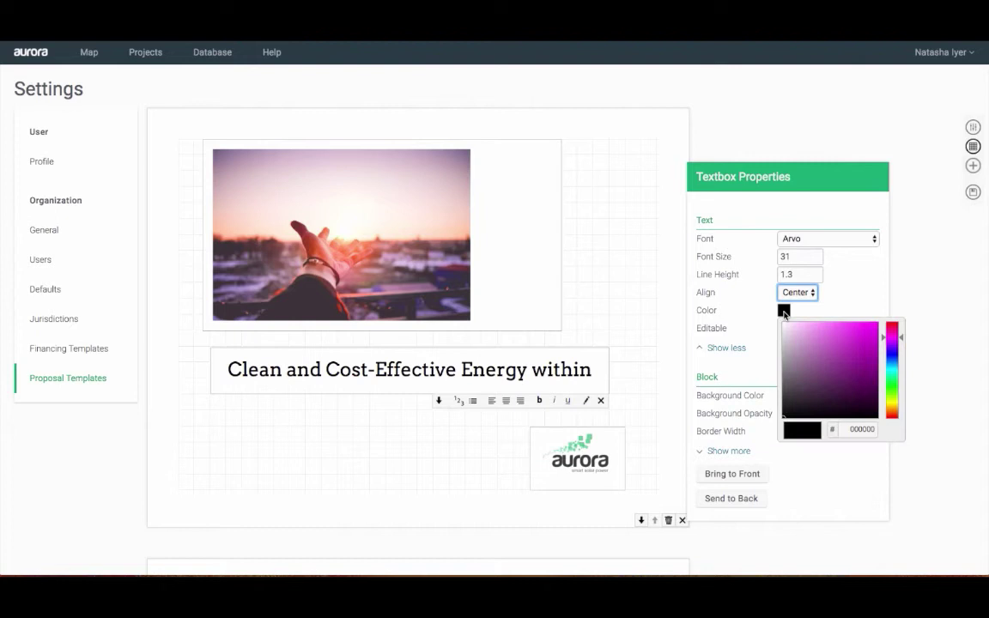
pyautogui.click(783, 325)
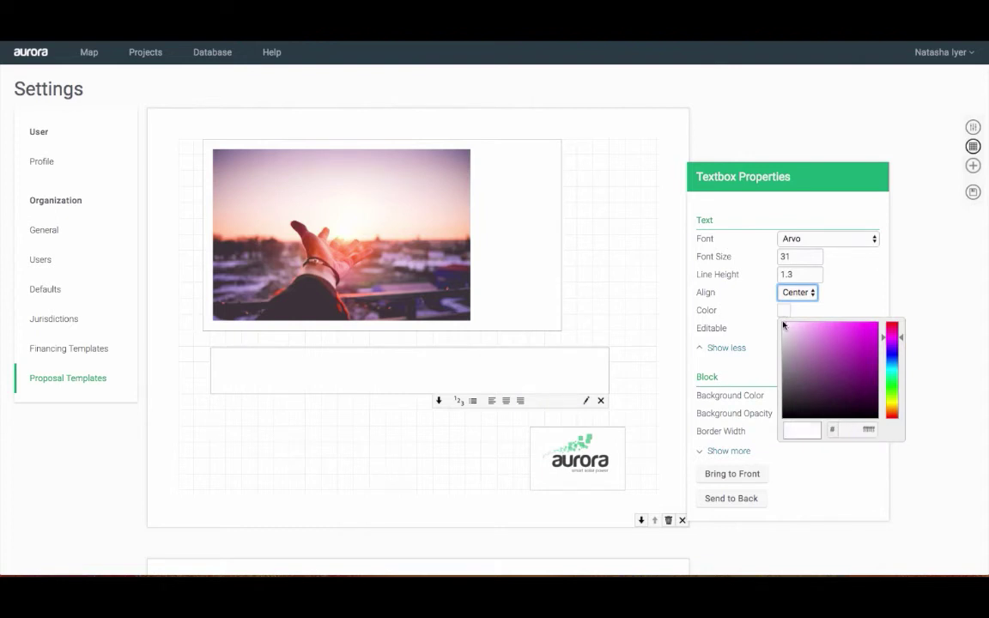
pyautogui.click(867, 309)
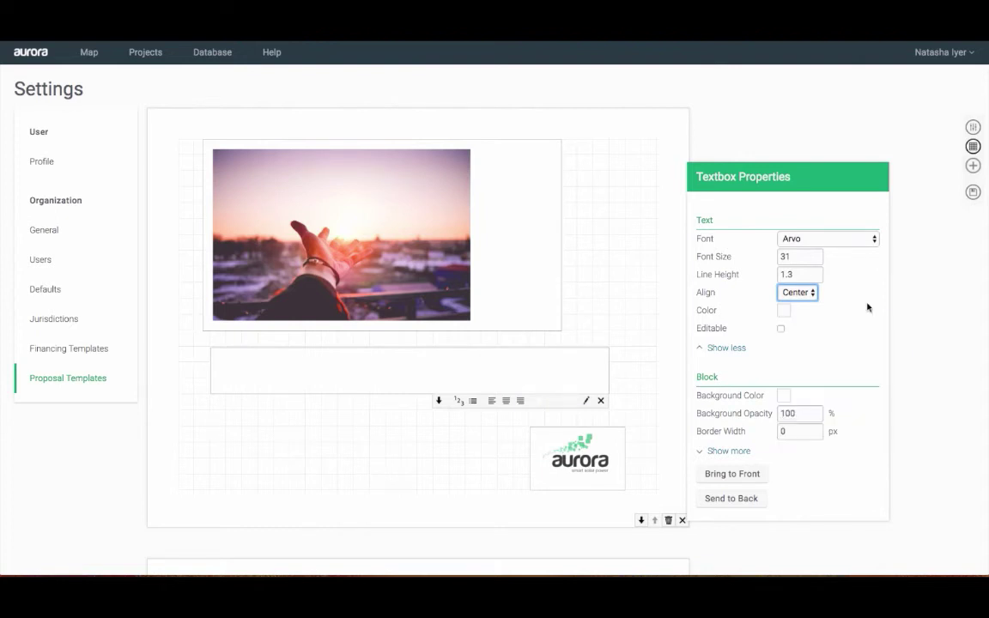
# Mark the headline editable and set its background opacity to 0.
pyautogui.click(781, 330)
pyautogui.click(806, 414)
pyautogui.moveTo(796, 413); pyautogui.dragTo(779, 413)
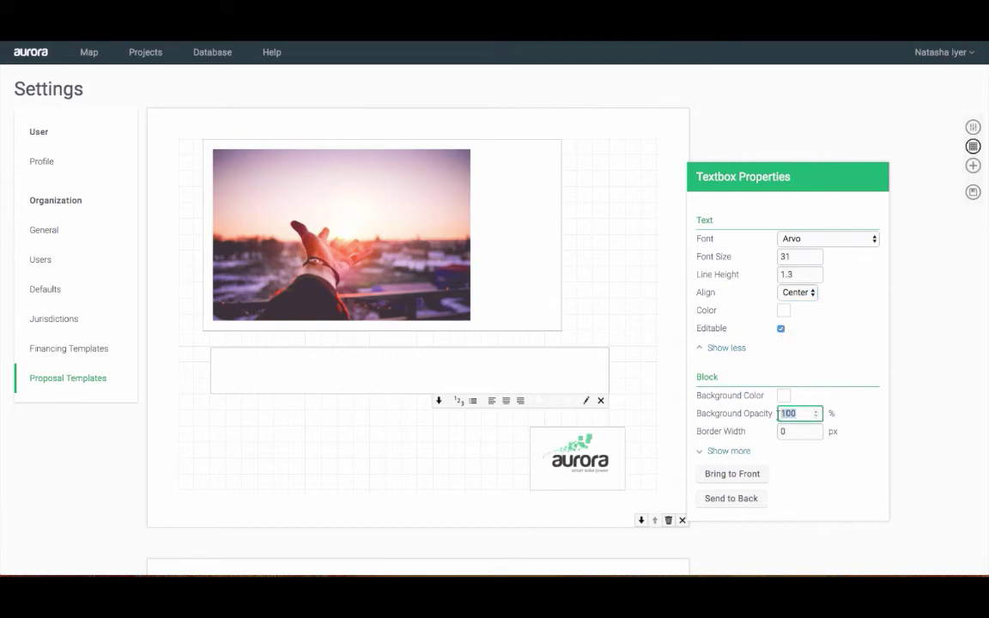
pyautogui.write('0')
pyautogui.click(464, 315)
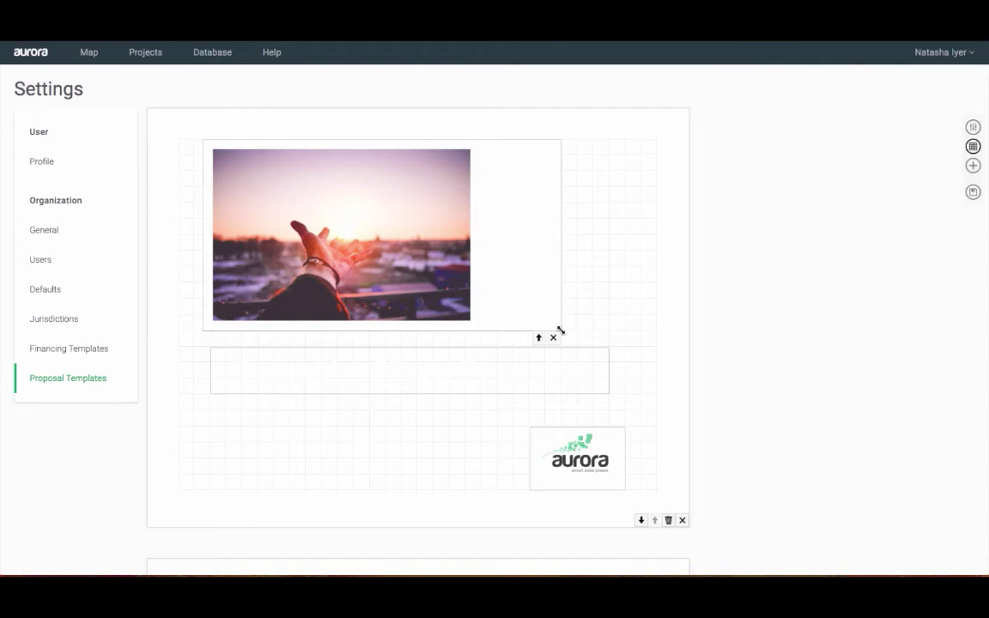
# Enlarge the sunset photo, send it behind the headline, and deepen the headline box so 'Reach' wraps.
pyautogui.moveTo(560, 331); pyautogui.dragTo(627, 429)
pyautogui.click(581, 347)
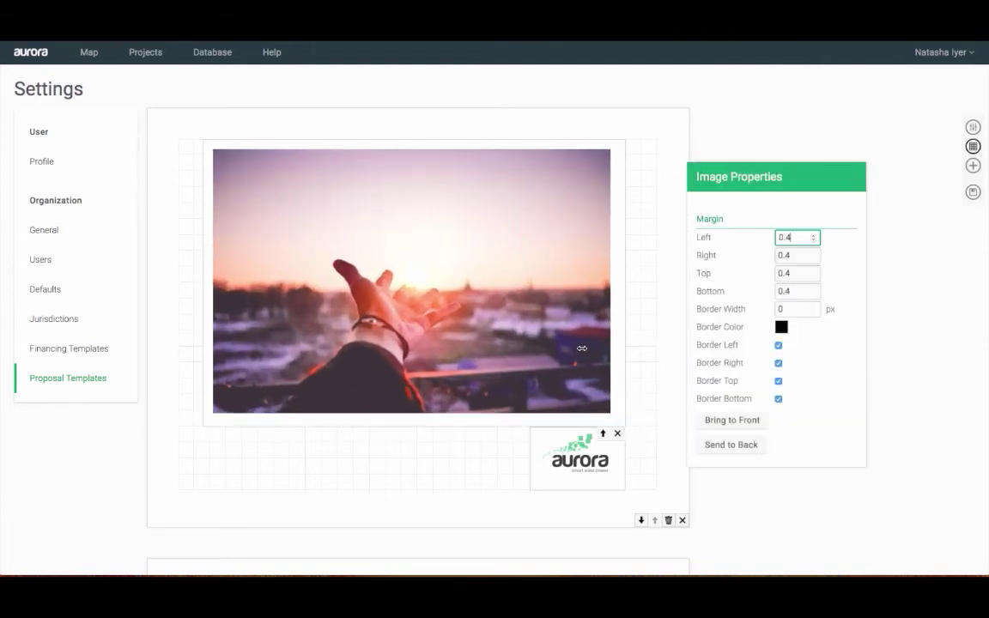
pyautogui.click(721, 447)
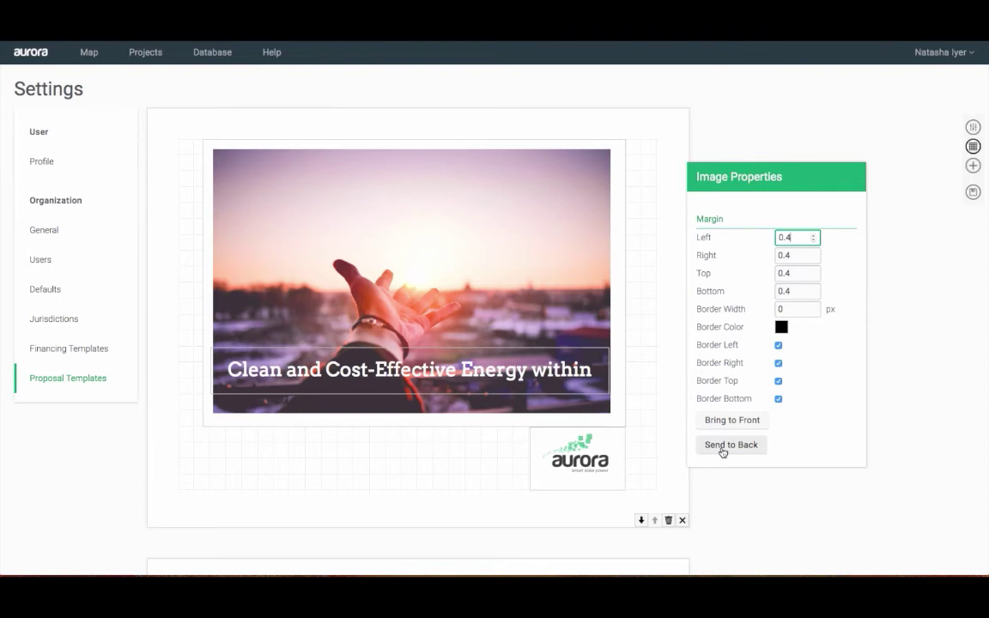
pyautogui.click(559, 353)
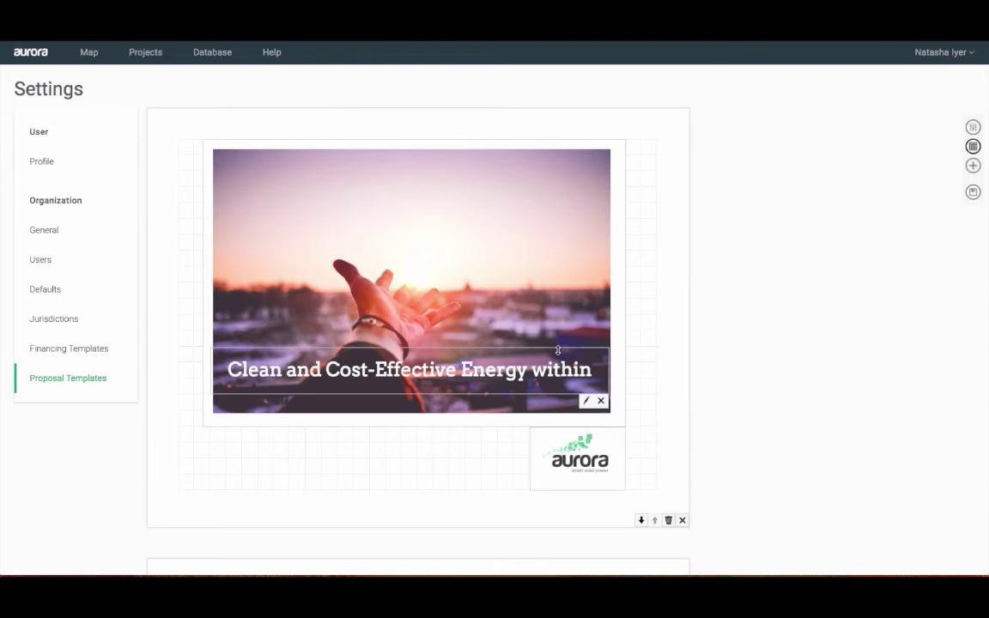
pyautogui.moveTo(554, 394); pyautogui.dragTo(553, 415)
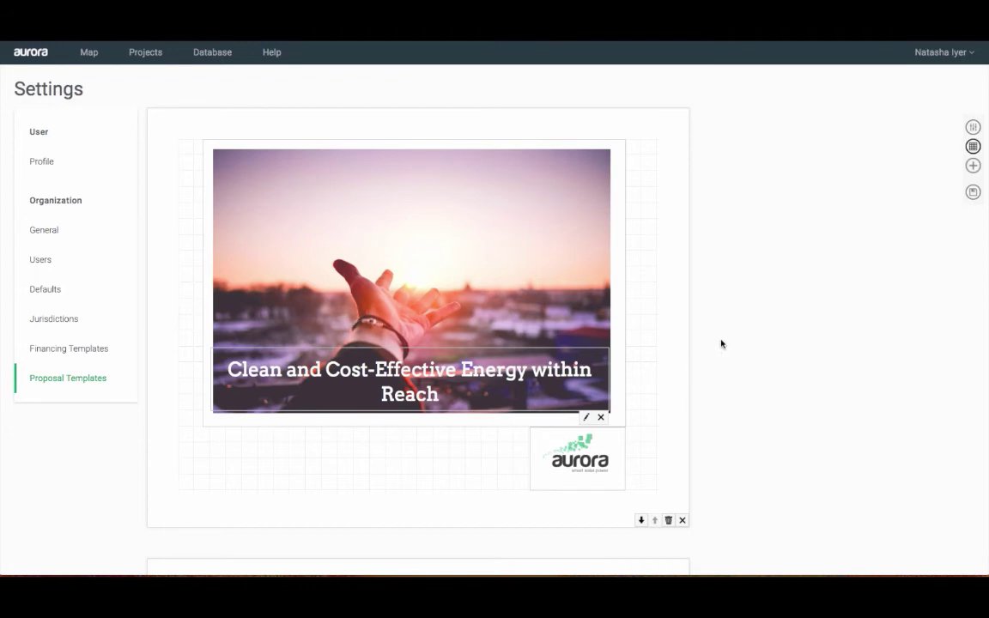
# Draw a text box below the photo at left and type 'Proposal For:'.
pyautogui.click(973, 167)
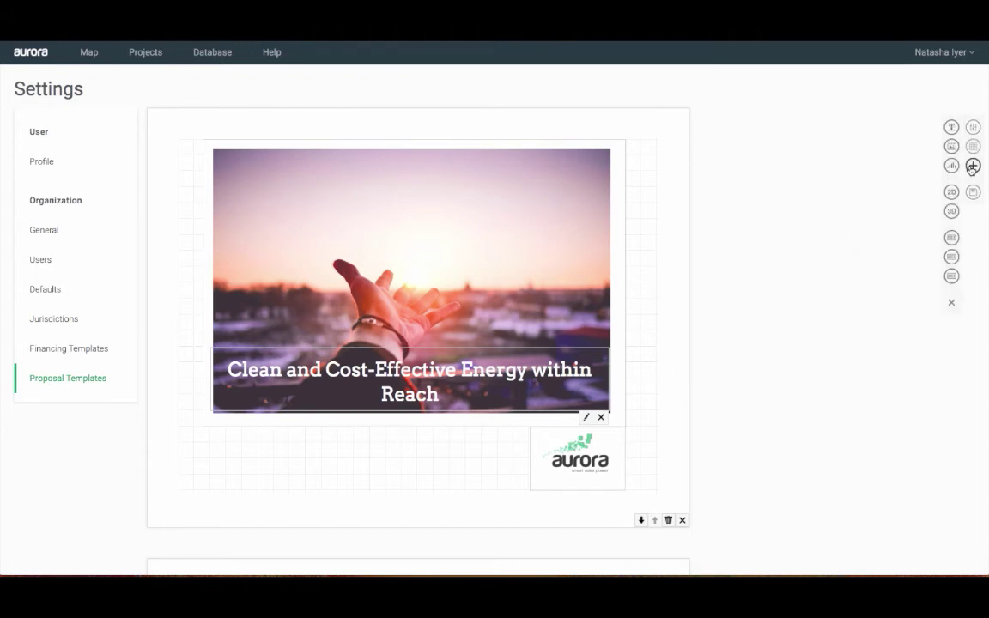
pyautogui.click(953, 128)
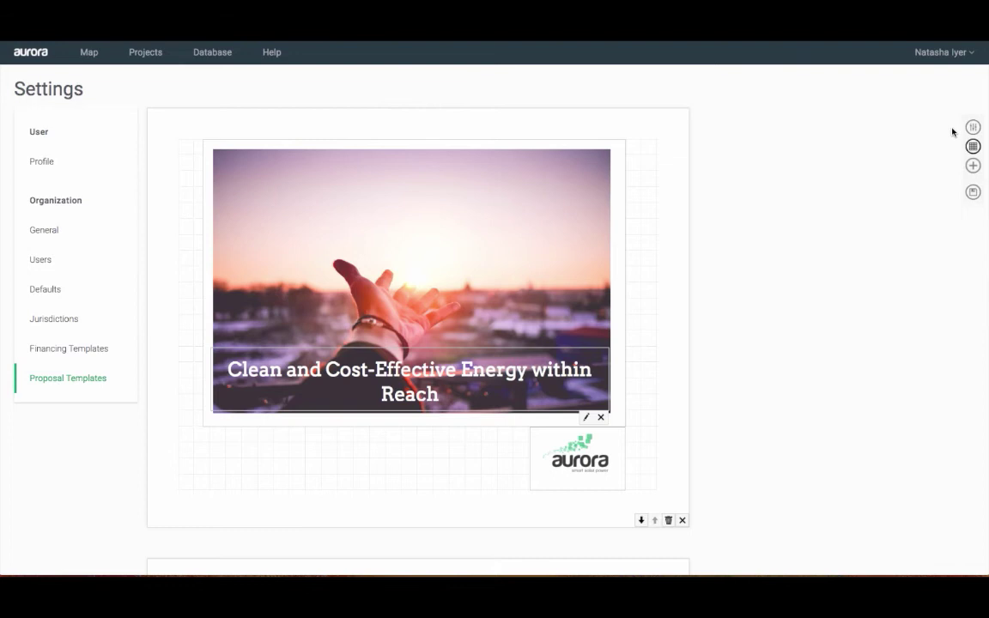
pyautogui.moveTo(211, 428); pyautogui.dragTo(337, 489)
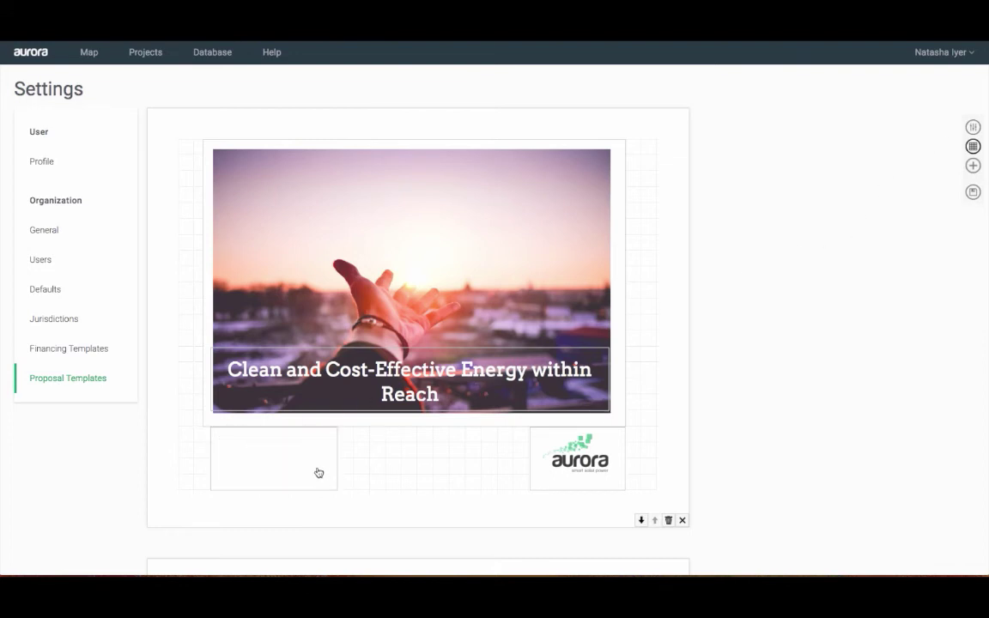
pyautogui.moveTo(313, 466)
pyautogui.click(315, 498)
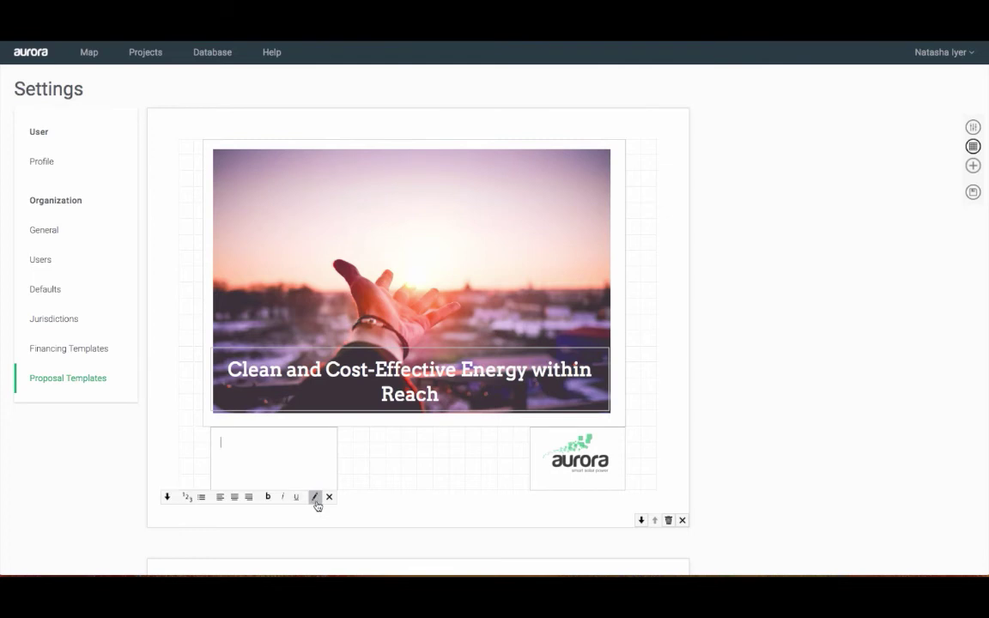
pyautogui.write('Proposa')
pyautogui.write('or:')
# Add a 'Contact:' text box beside it and switch Proposal For to Open Sans, clearing size 16.
pyautogui.click(974, 165)
pyautogui.click(952, 127)
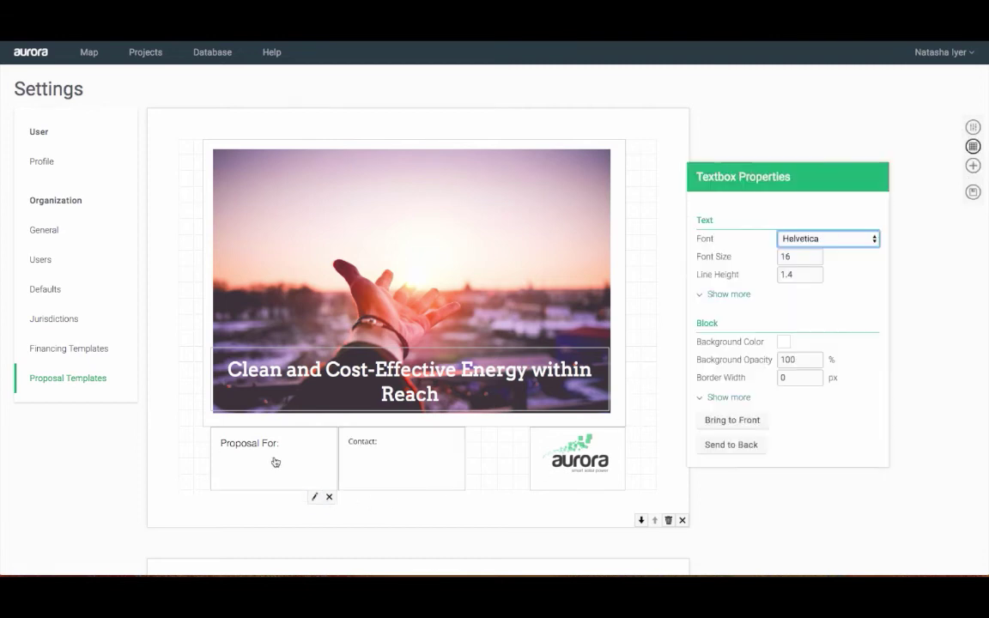
pyautogui.click(860, 238)
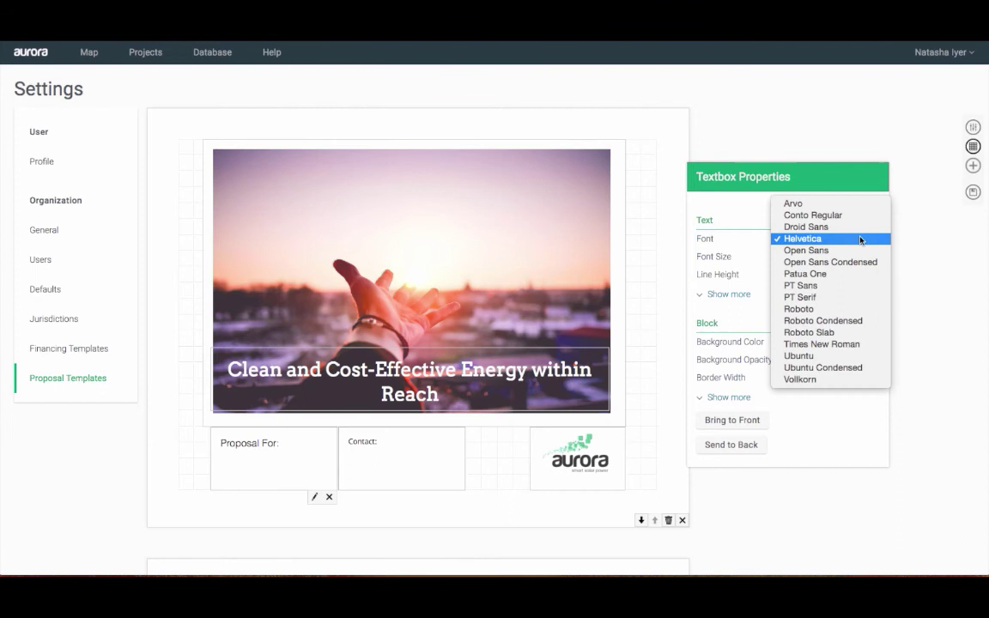
pyautogui.click(858, 249)
pyautogui.click(805, 256)
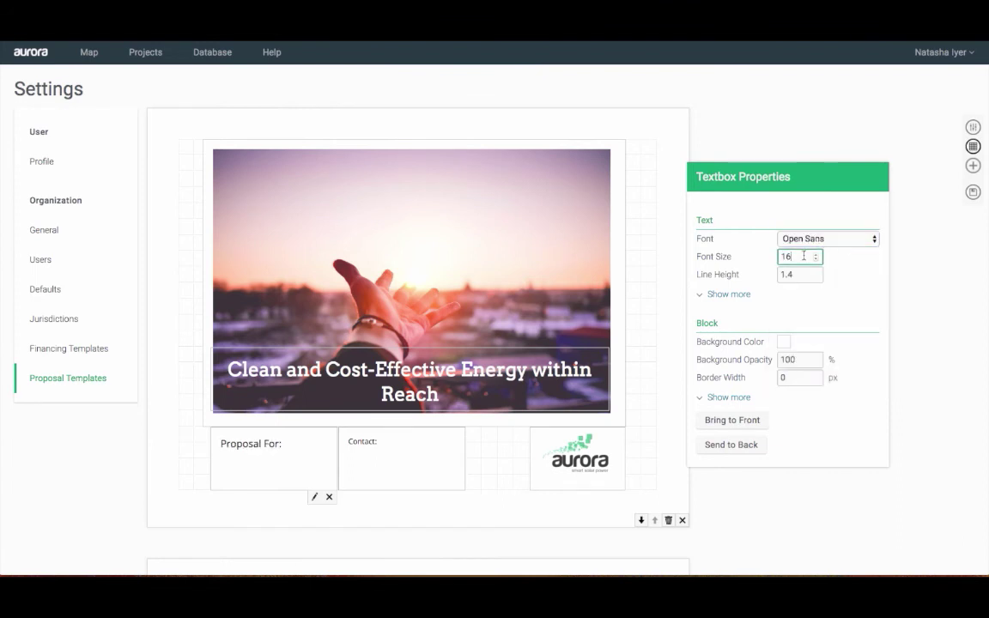
pyautogui.press('BackSpace')
# Set the font size to 12, then insert customer First Name and Last Name placeholders into Proposal For.
pyautogui.write('2')
pyautogui.click(318, 508)
pyautogui.click(315, 497)
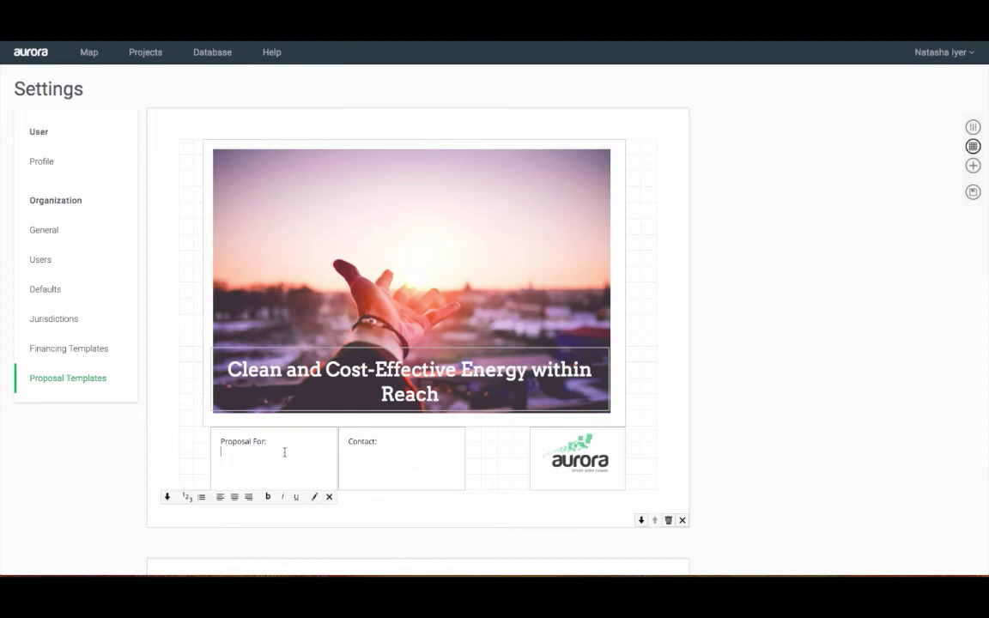
pyautogui.click(169, 498)
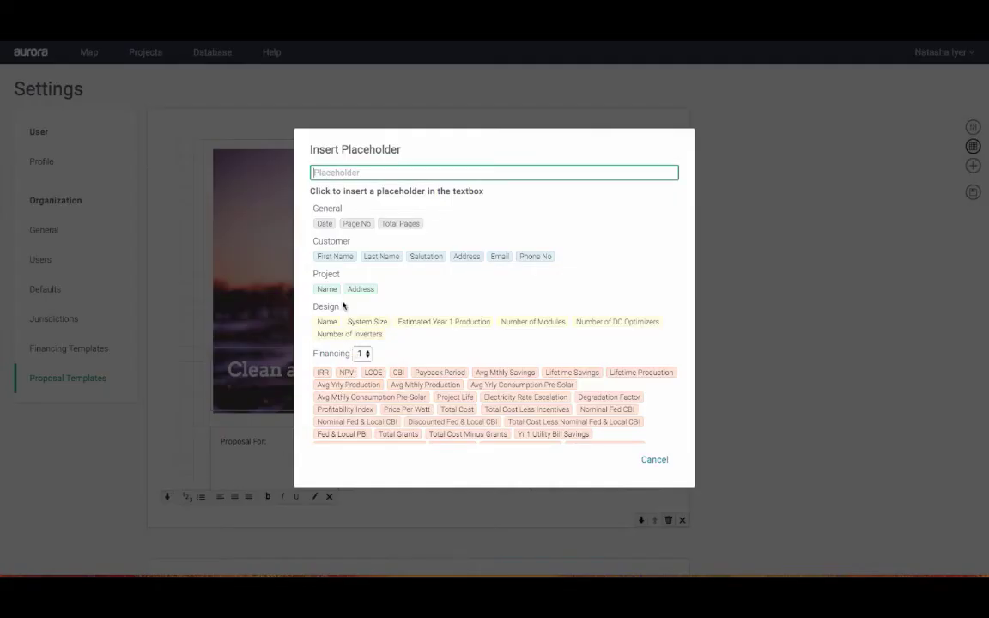
pyautogui.click(334, 256)
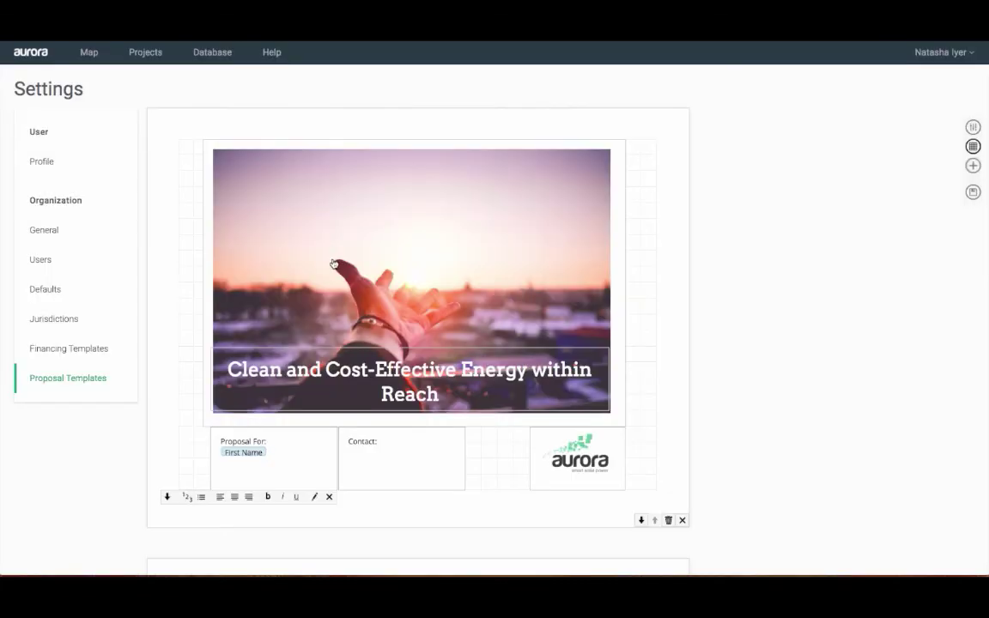
pyautogui.click(168, 498)
pyautogui.click(376, 257)
pyautogui.press('Return')
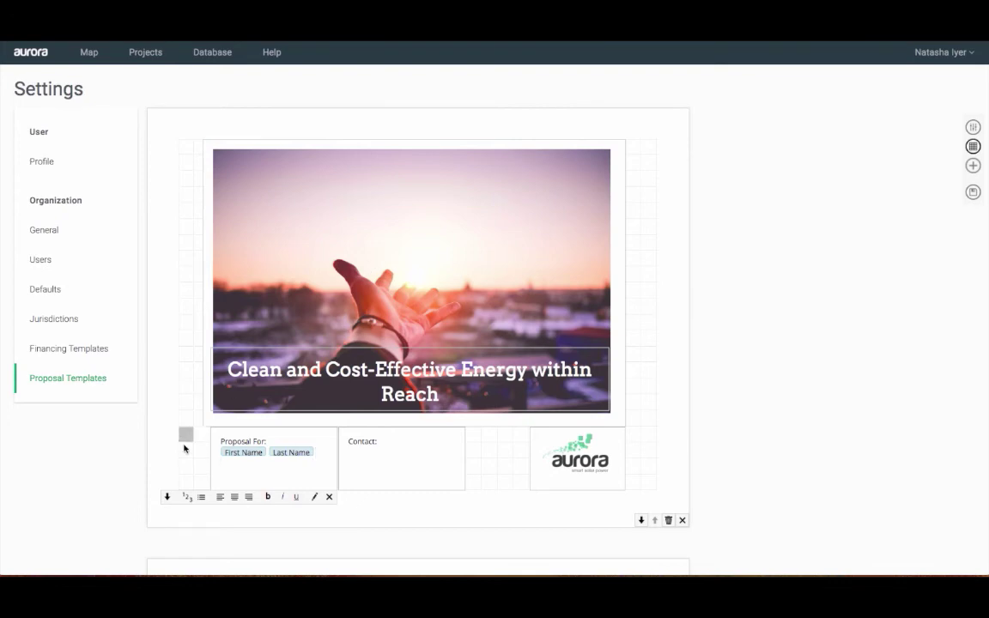
pyautogui.click(167, 498)
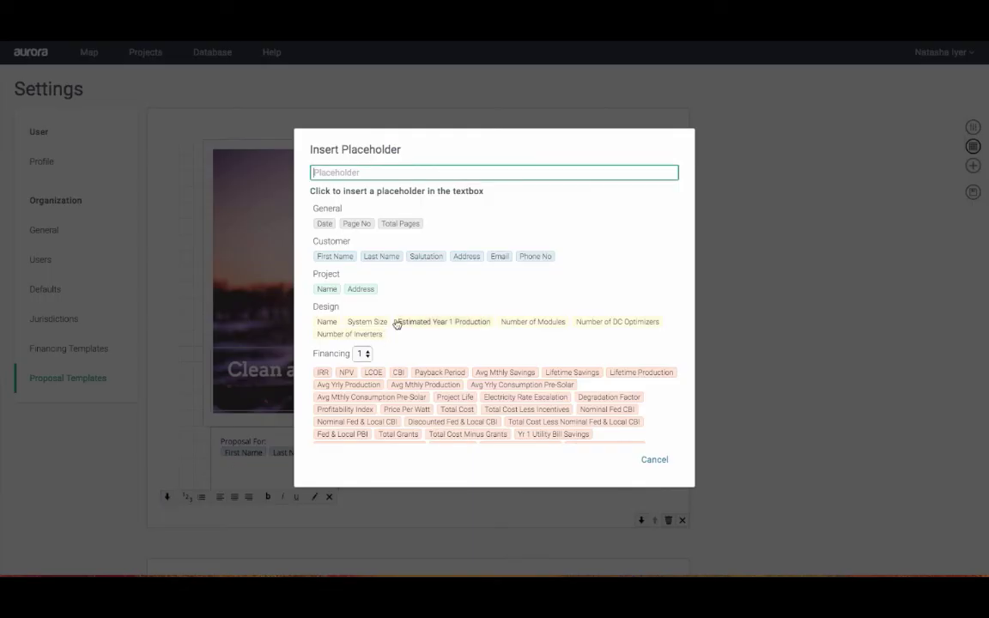
# Insert the customer Address placeholder, then add the user First Name placeholder under Contact.
pyautogui.click(466, 257)
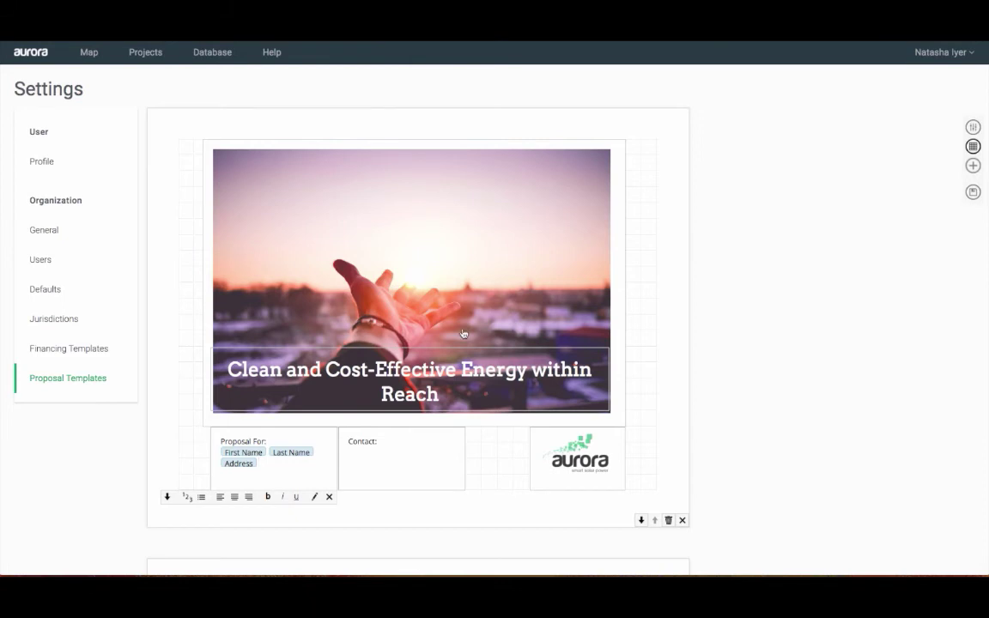
pyautogui.click(421, 440)
pyautogui.click(442, 497)
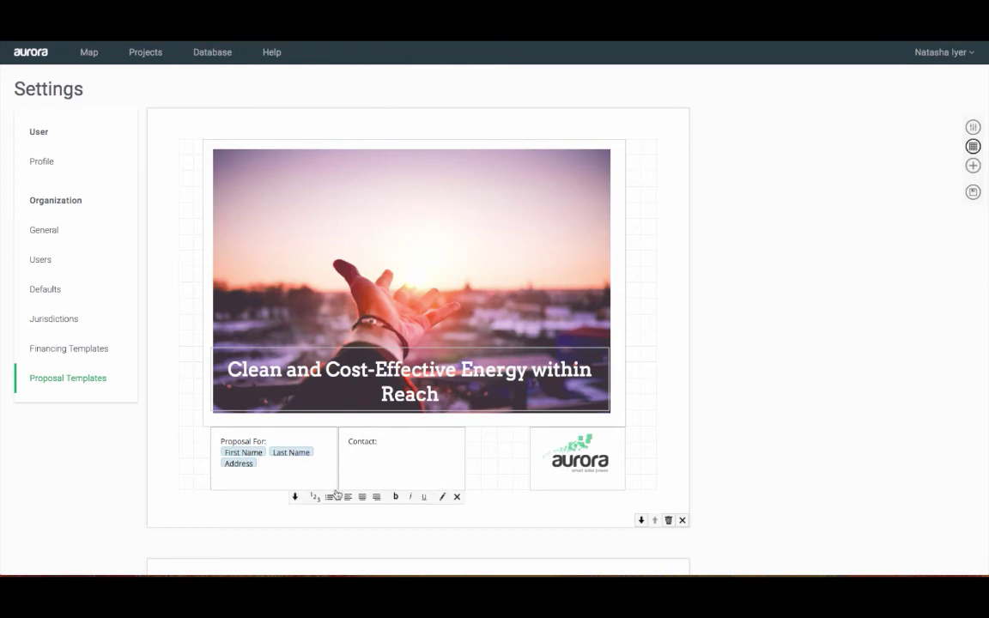
pyautogui.click(297, 496)
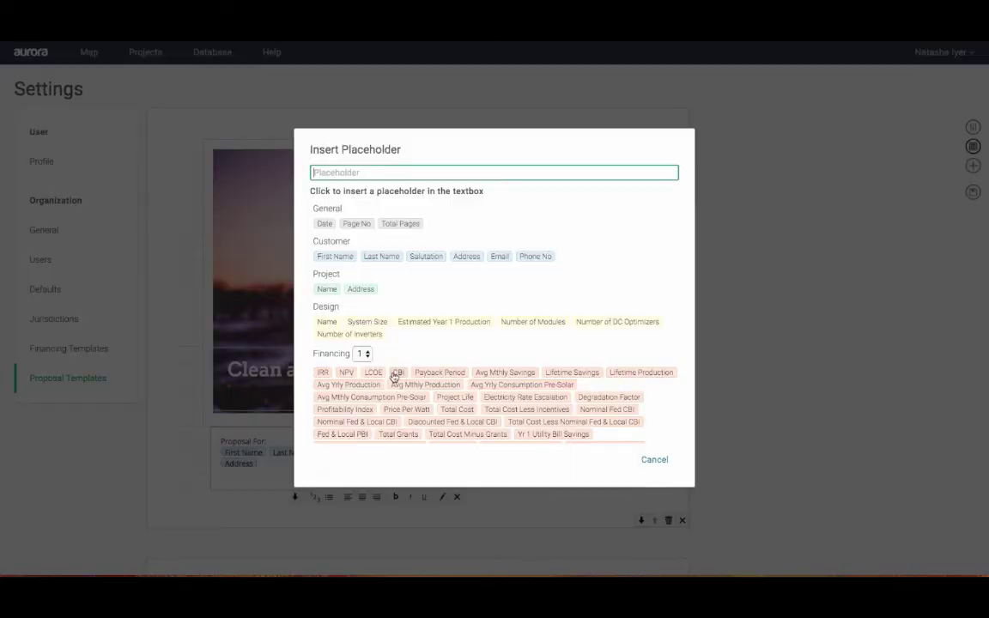
pyautogui.write('user')
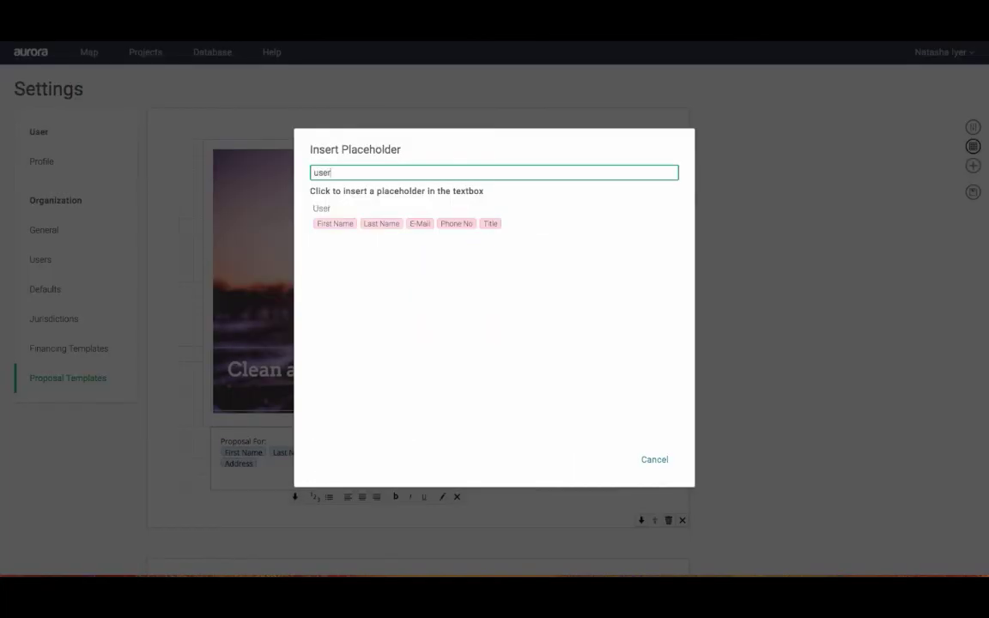
pyautogui.click(336, 225)
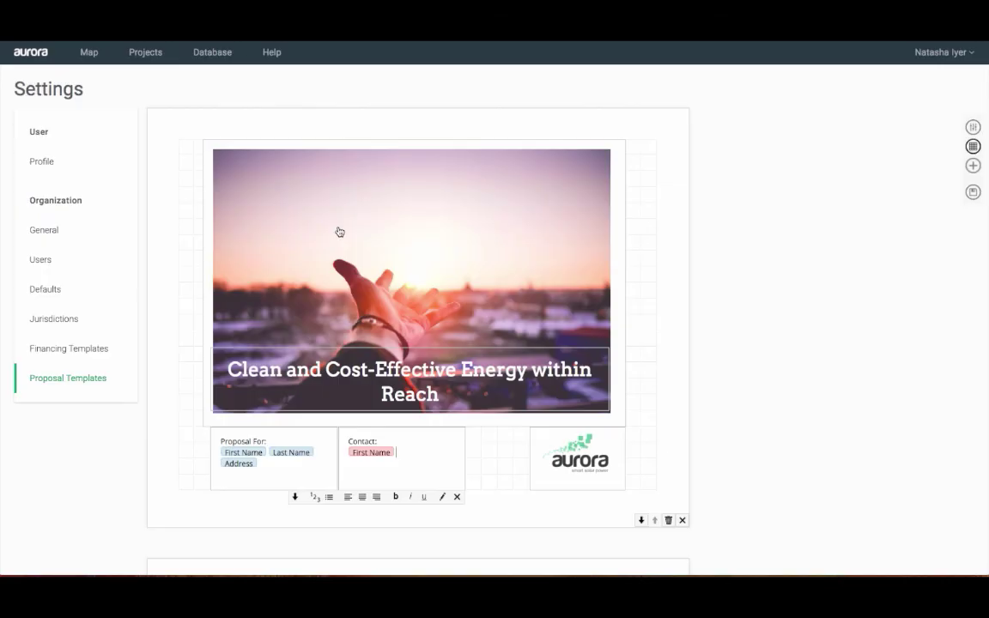
# Add the user Last Name, E-Mail and Phone No placeholders to the Contact box.
pyautogui.click(295, 496)
pyautogui.click(383, 224)
pyautogui.click(295, 497)
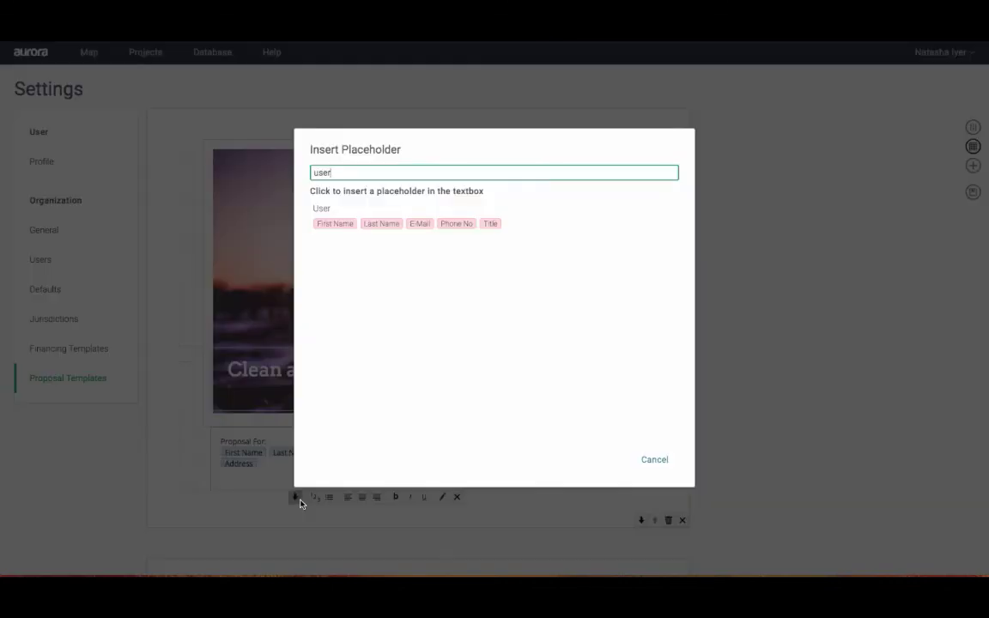
pyautogui.click(422, 226)
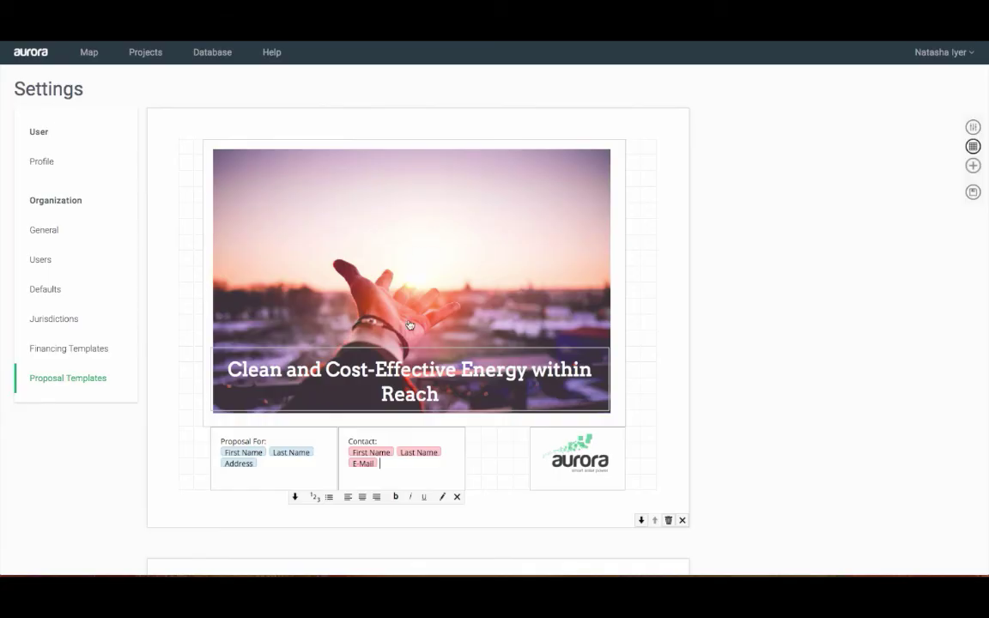
pyautogui.click(295, 498)
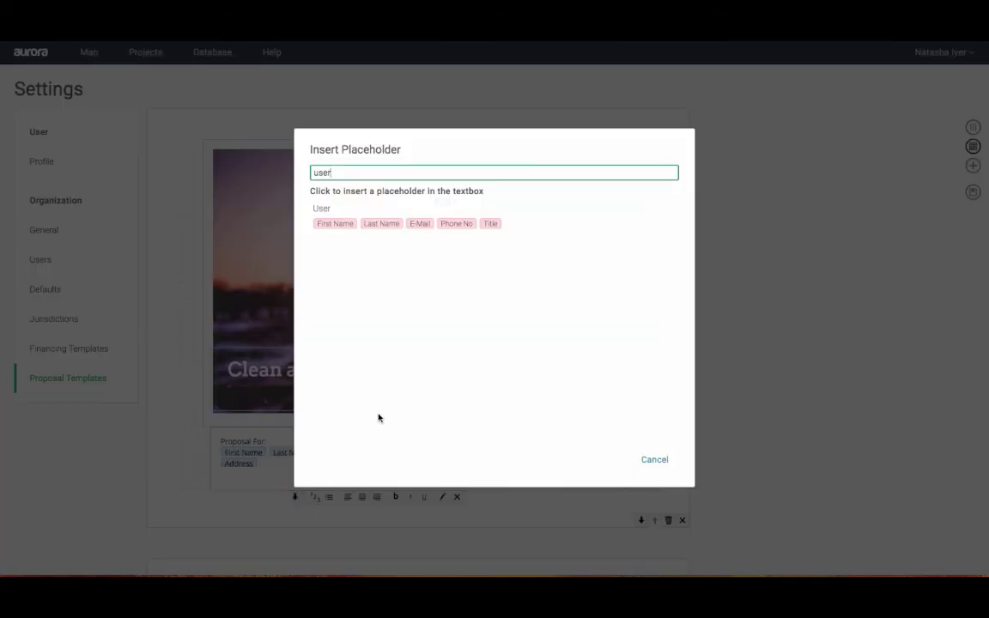
pyautogui.click(462, 225)
# Turn off the grid and block outlines to preview the finished proposal cover page.
pyautogui.click(973, 147)
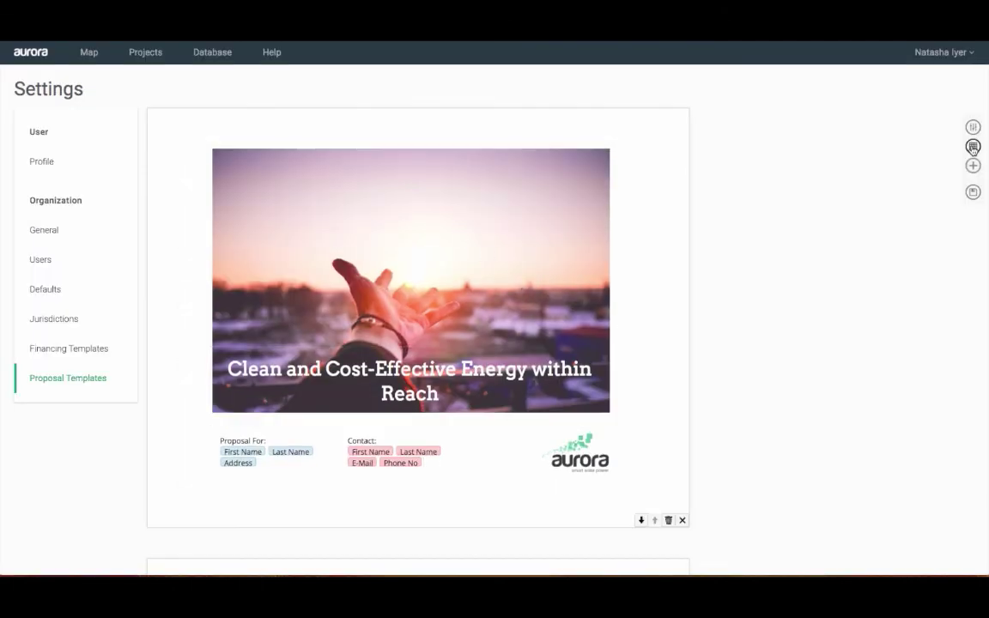